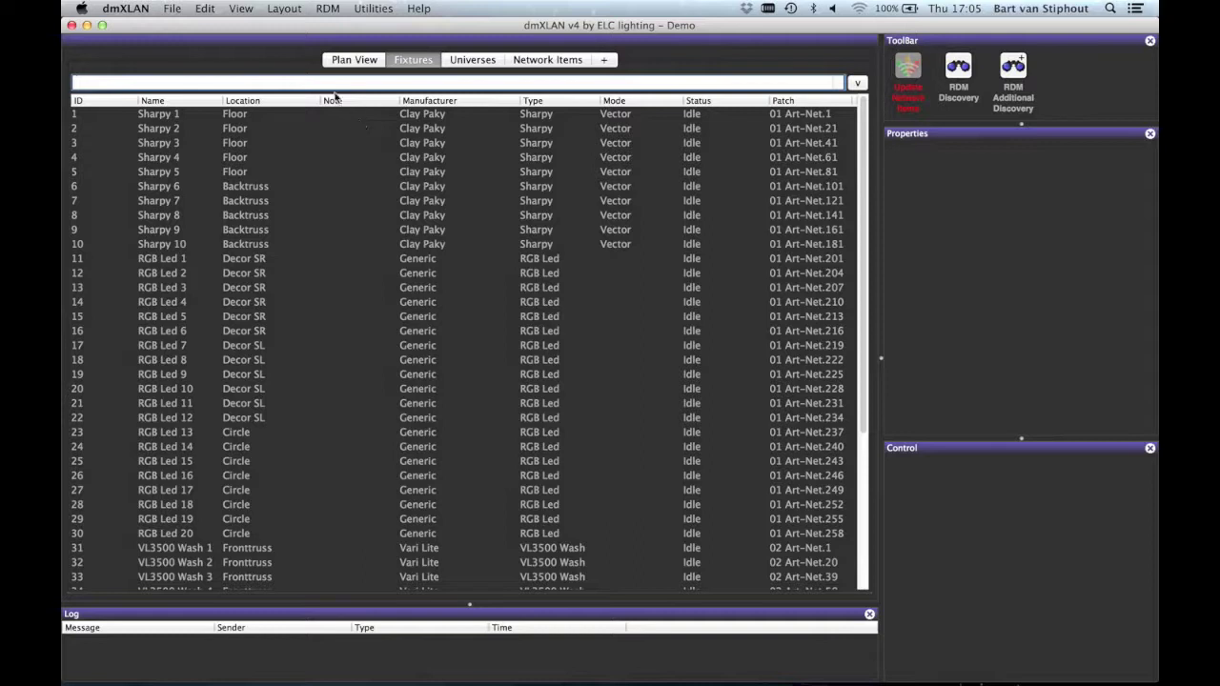
# - Filter the fixture list by "Floor" and, in its place, by "Sha", and clear the filter
pyautogui.write('Floor')
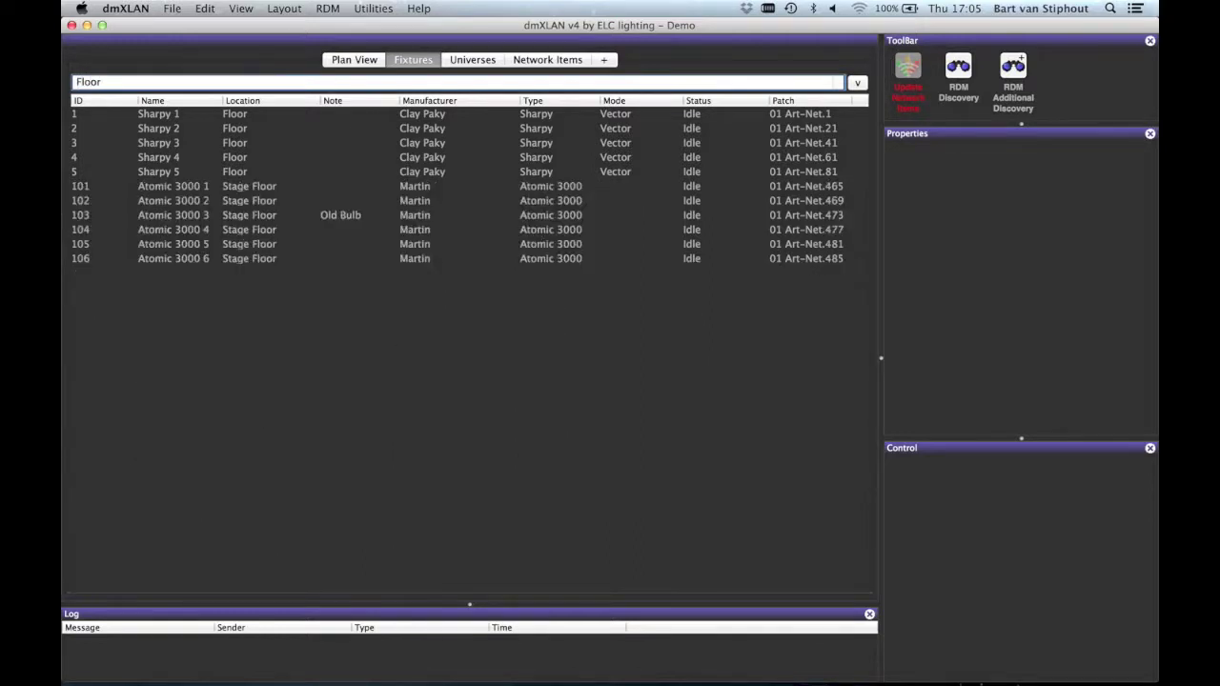
pyautogui.press('super+a')
pyautogui.write('Sha')
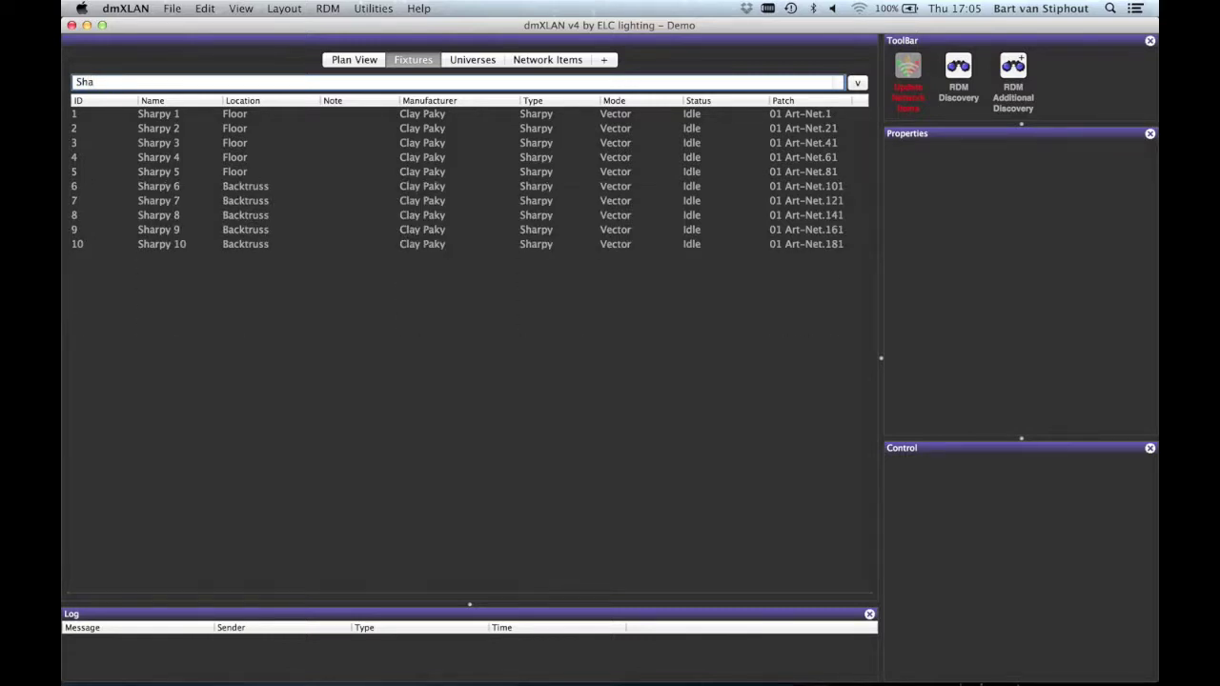
pyautogui.press('super+a')
pyautogui.press('BackSpace')
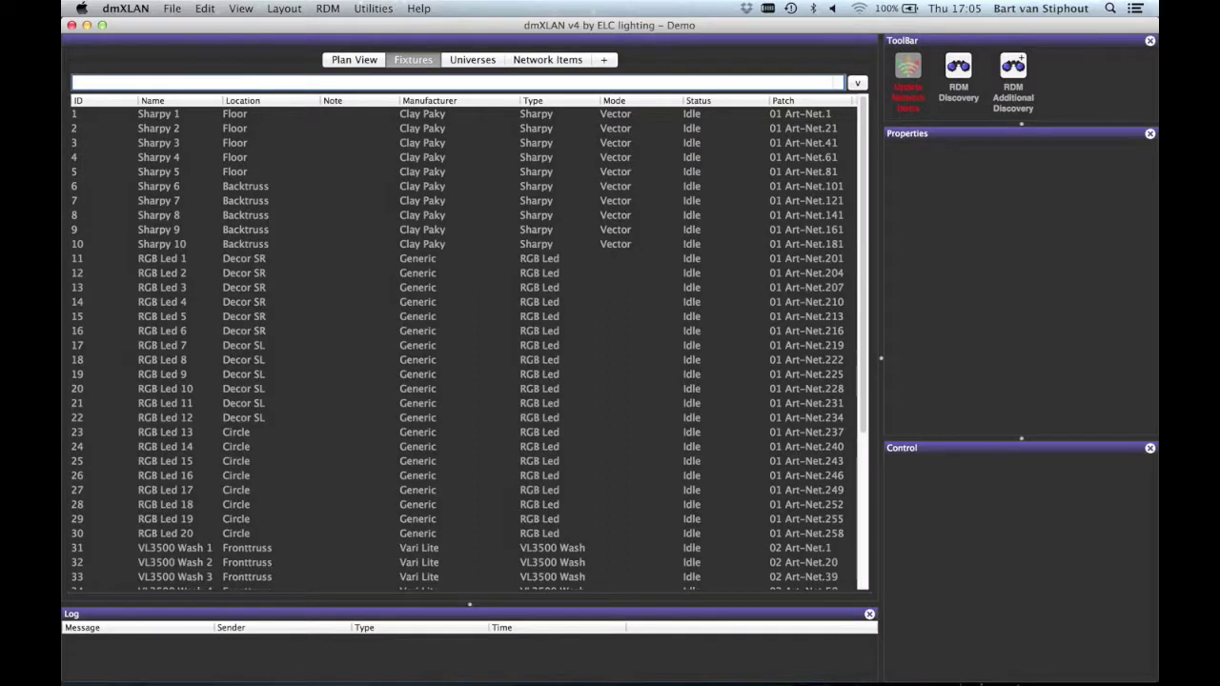
# - Filter the fixtures with ID==1, replace that expression with ID<11, and clear the filter
pyautogui.write('ID==1')
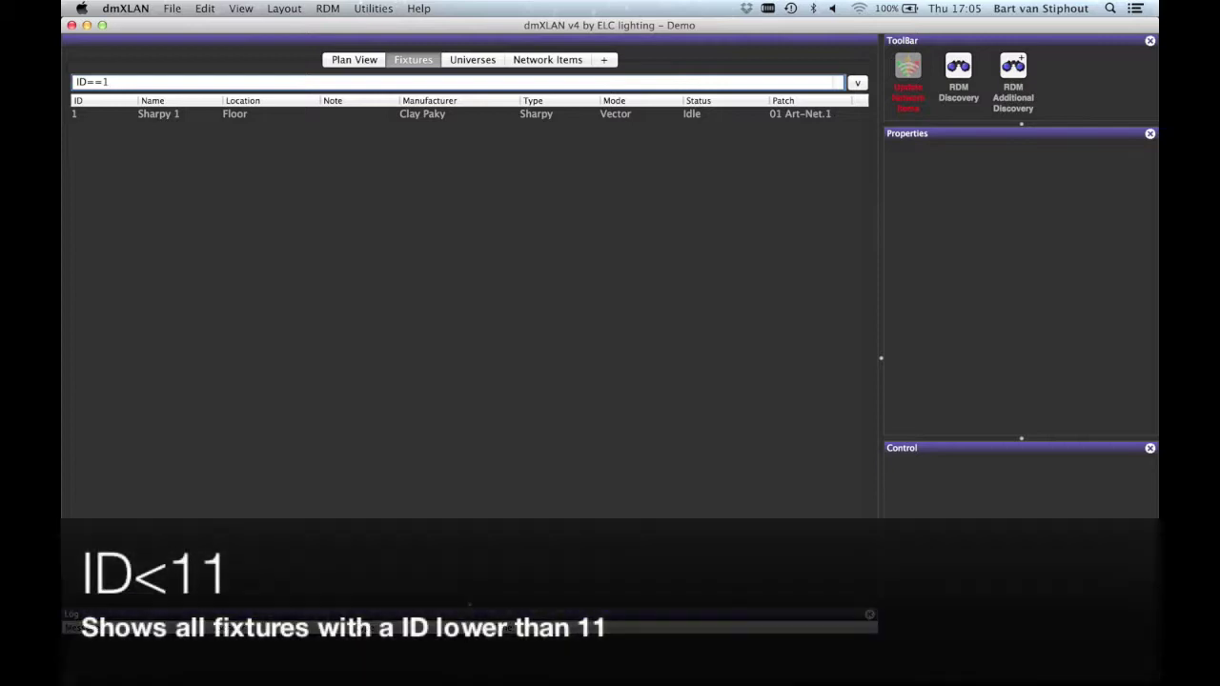
pyautogui.press('super+a')
pyautogui.write('ID<11')
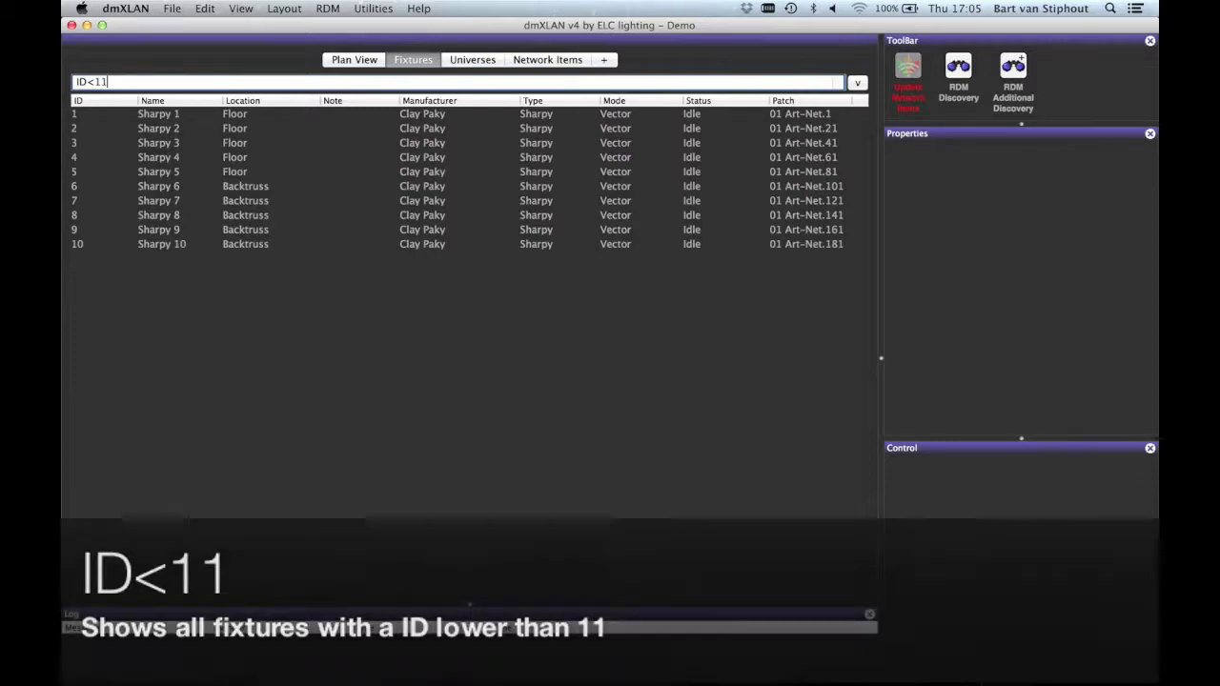
pyautogui.press('super+a')
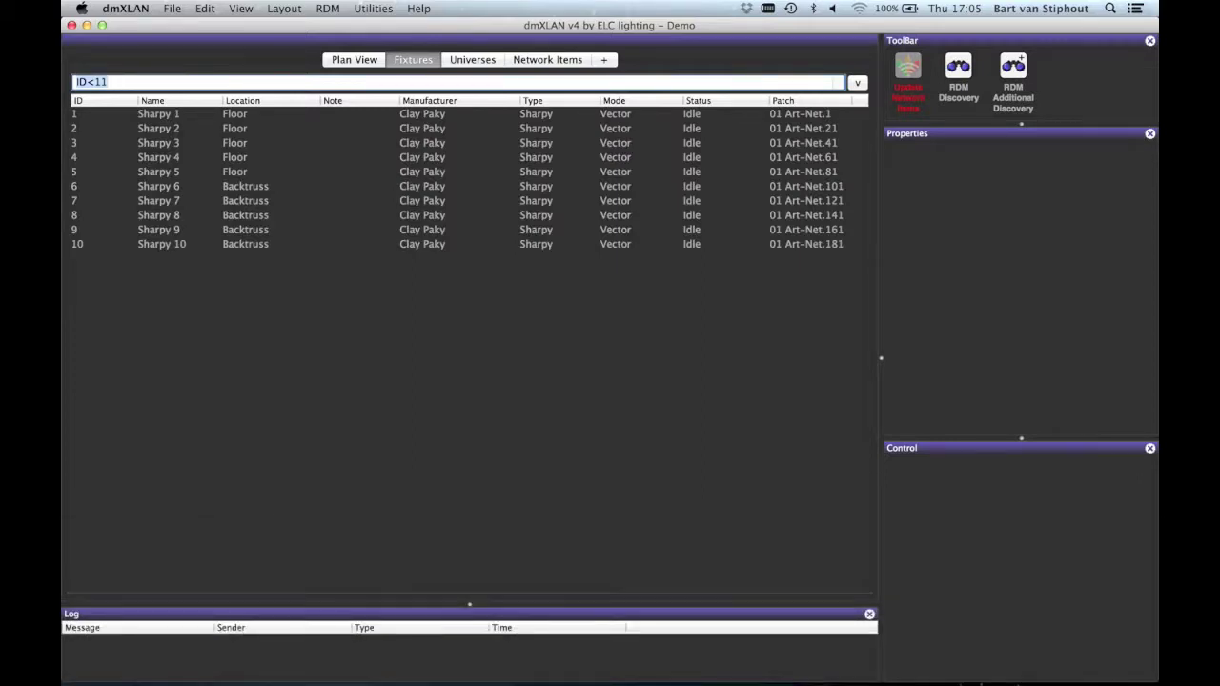
pyautogui.press('BackSpace')
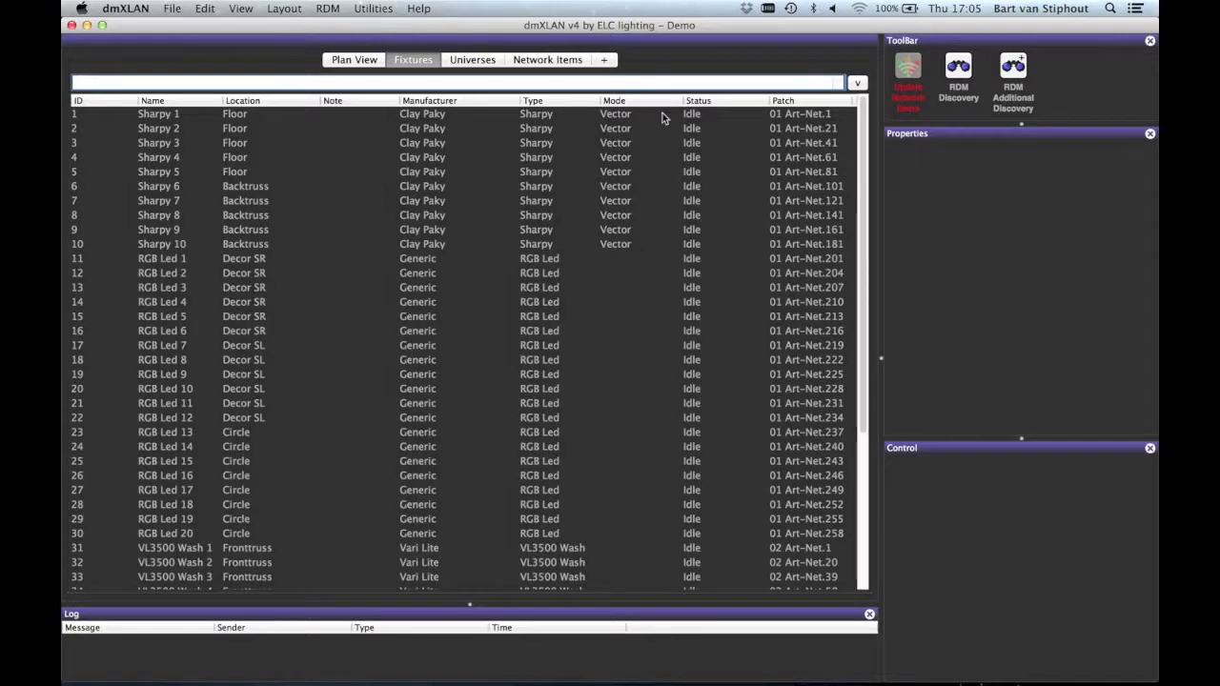
# - Reapply the ID<11 filter from the previously used filters and erase its text again
pyautogui.click(856, 83)
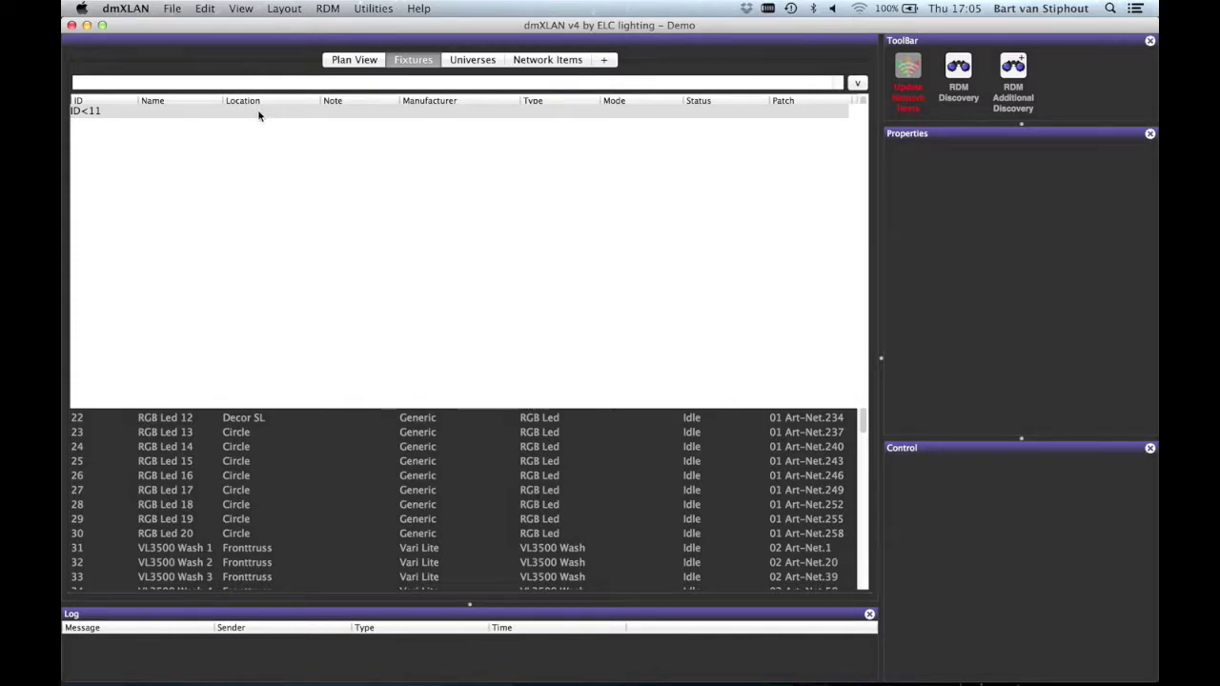
pyautogui.click(257, 112)
pyautogui.press('BackSpace')
pyautogui.press('BackSpace')
pyautogui.press('BackSpace')
pyautogui.press('BackSpace')
pyautogui.press('BackSpace')
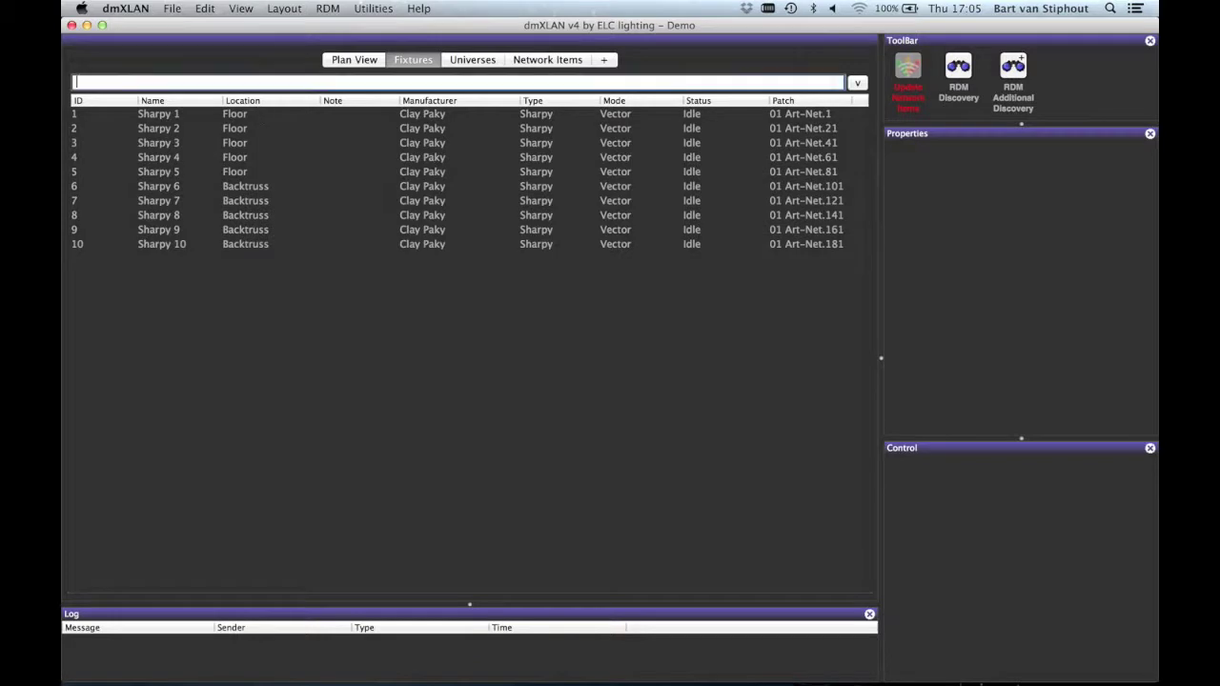
# - Filter the fixture list with the expression Mode==Vector
pyautogui.write('Mo')
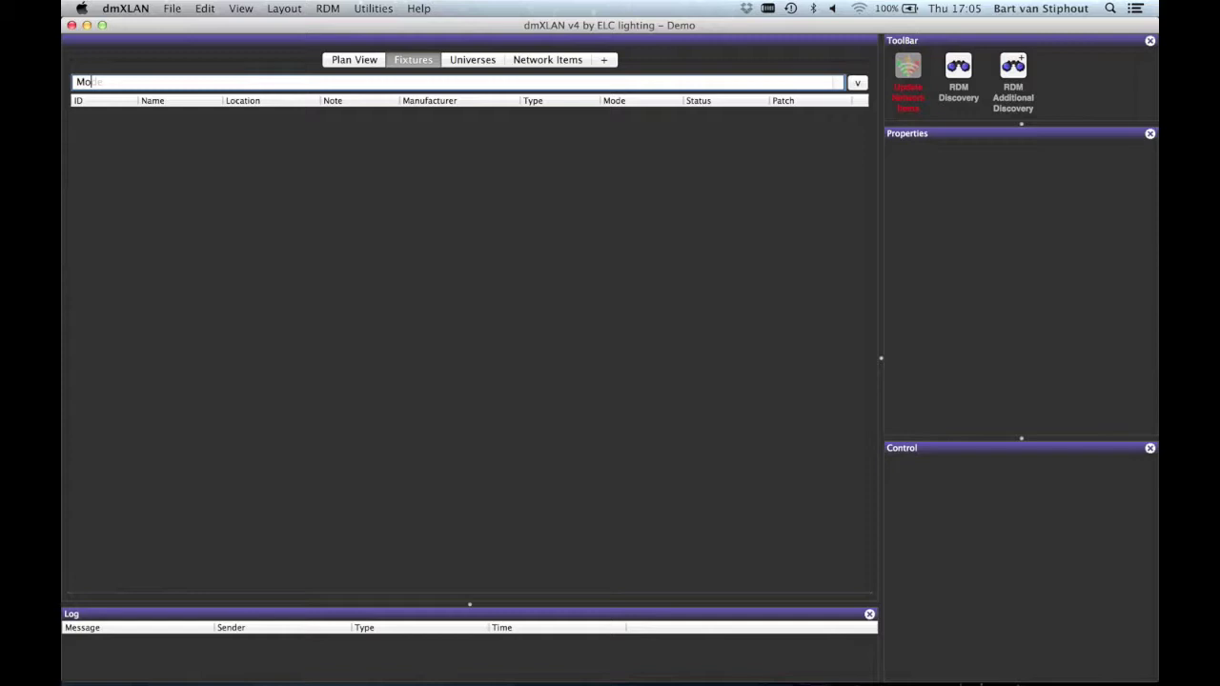
pyautogui.write('de==')
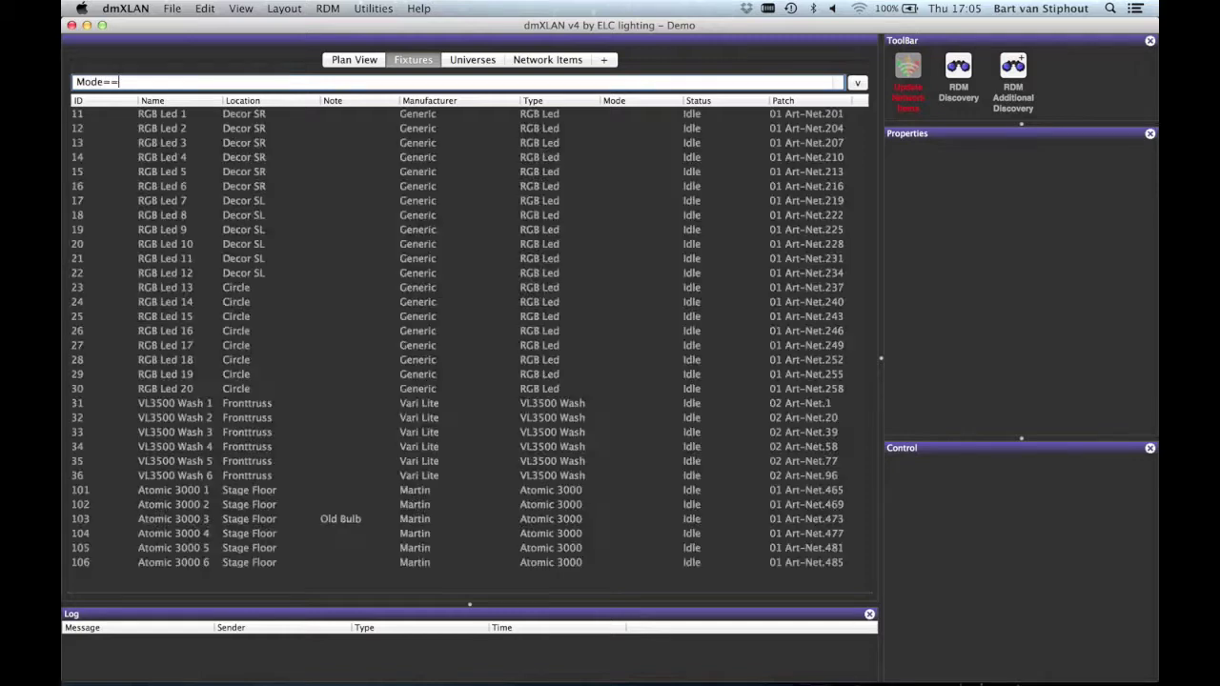
pyautogui.write('Vector')
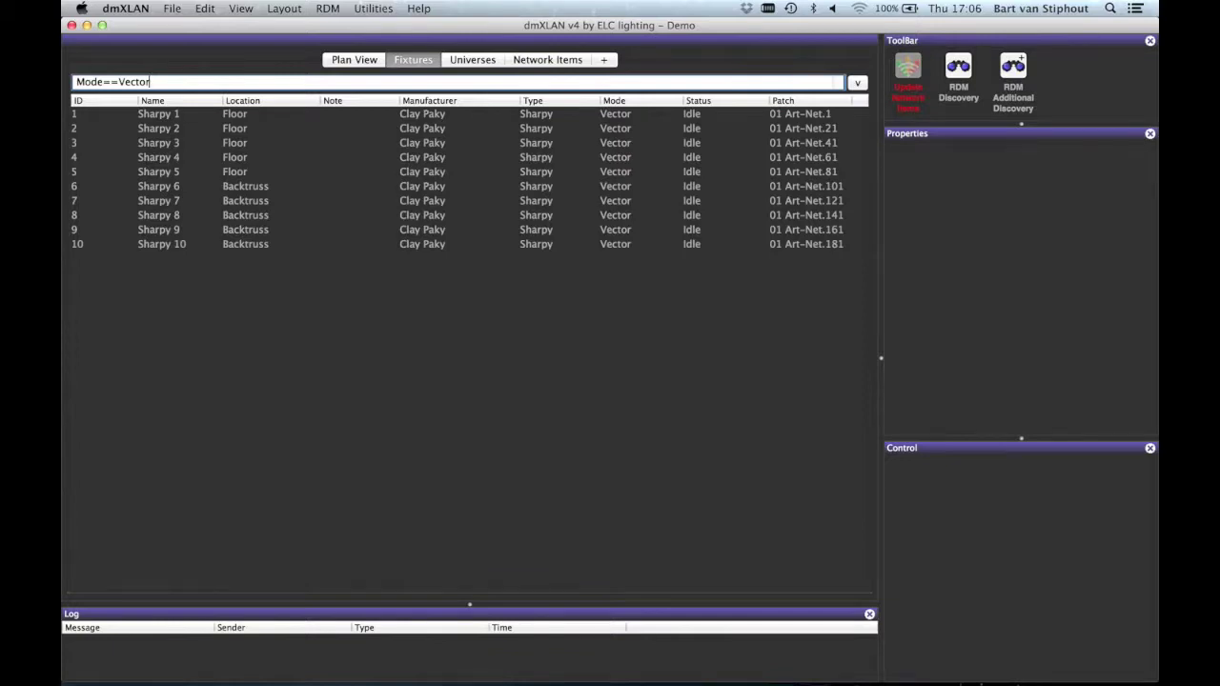
# - Replace the mode filter with a search for 12, and replace that with a search for "Clay"
pyautogui.press('super+a')
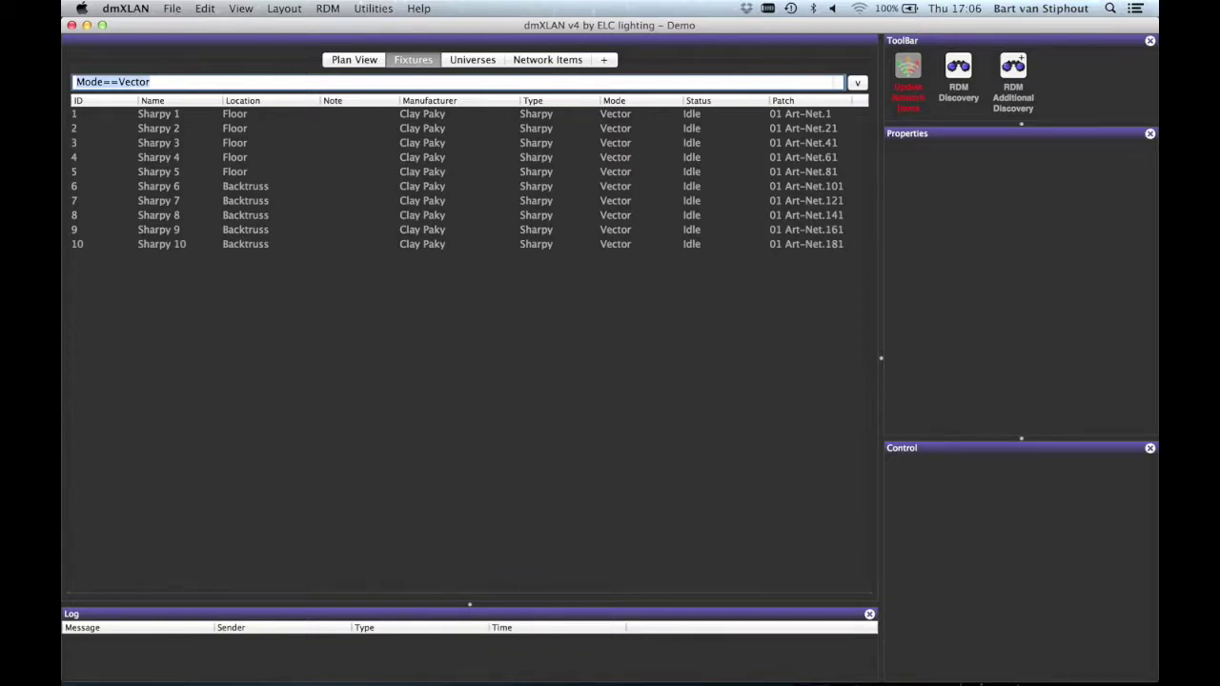
pyautogui.write('12')
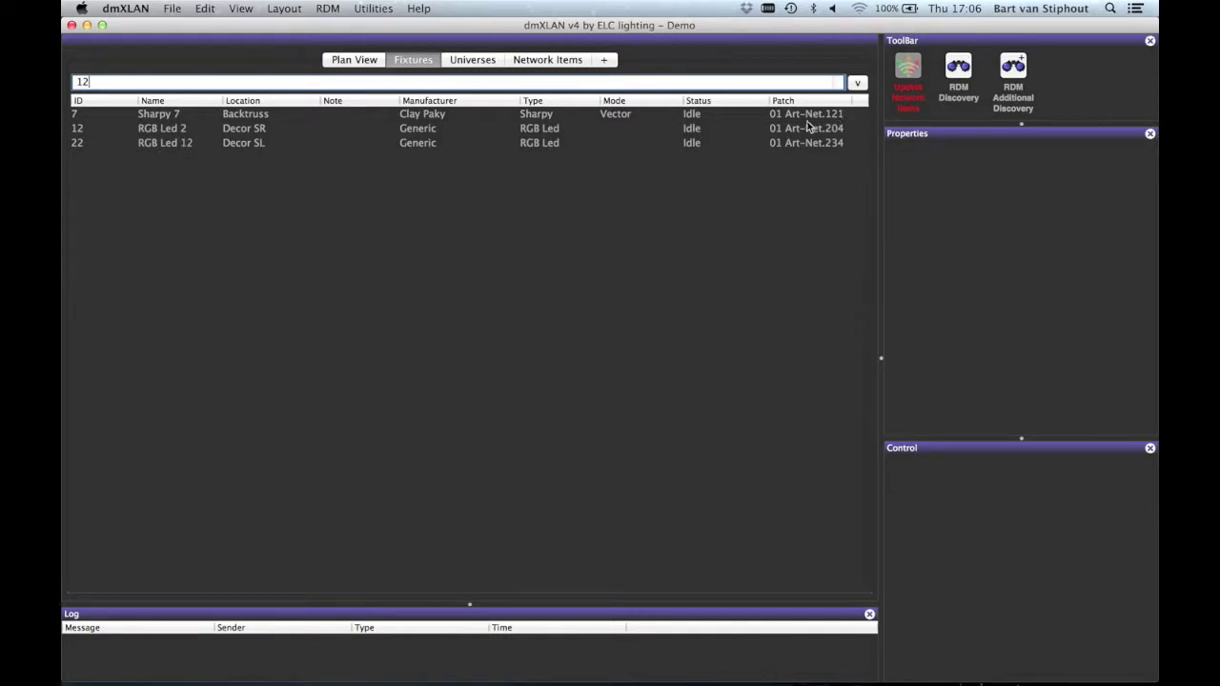
pyautogui.doubleClick(626, 82)
pyautogui.write('Clay')
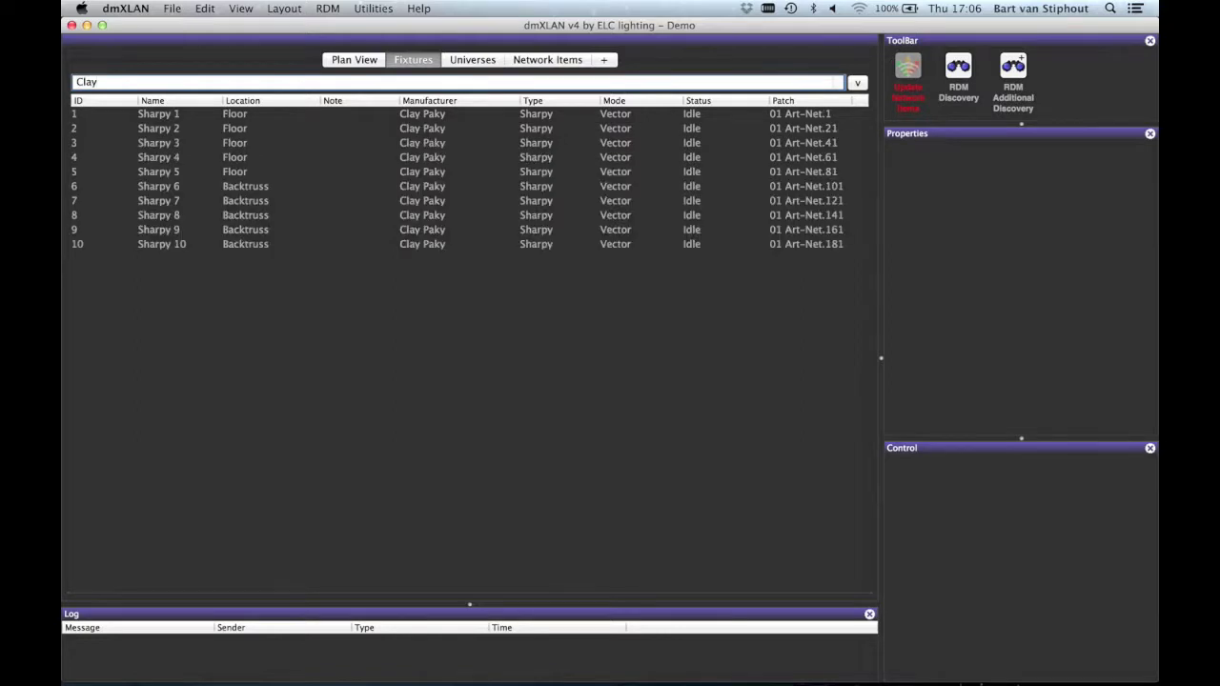
# - Filter the fixture list by "Mar" instead and clear the filter
pyautogui.press('super+a')
pyautogui.write('Mar')
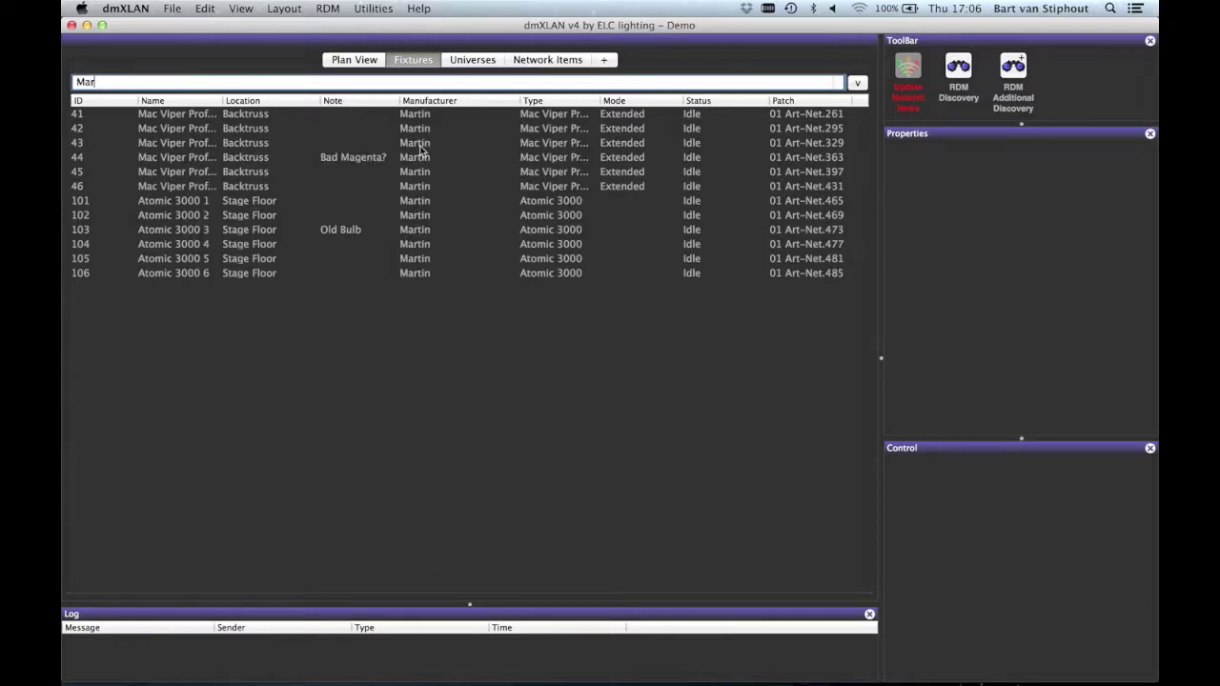
pyautogui.doubleClick(415, 84)
pyautogui.press('BackSpace')
# - Create a new fixture list tab with the default filter "Martin", keeping Martin as the tab name
pyautogui.click(608, 61)
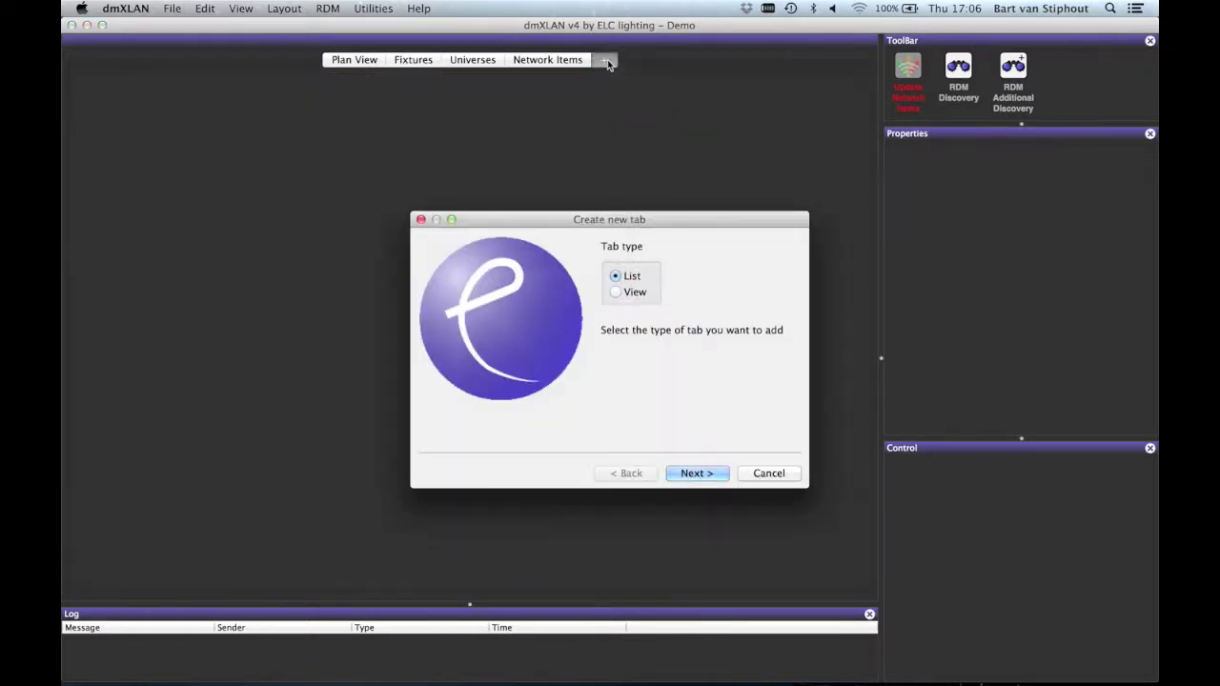
pyautogui.press('Return')
pyautogui.press('Return')
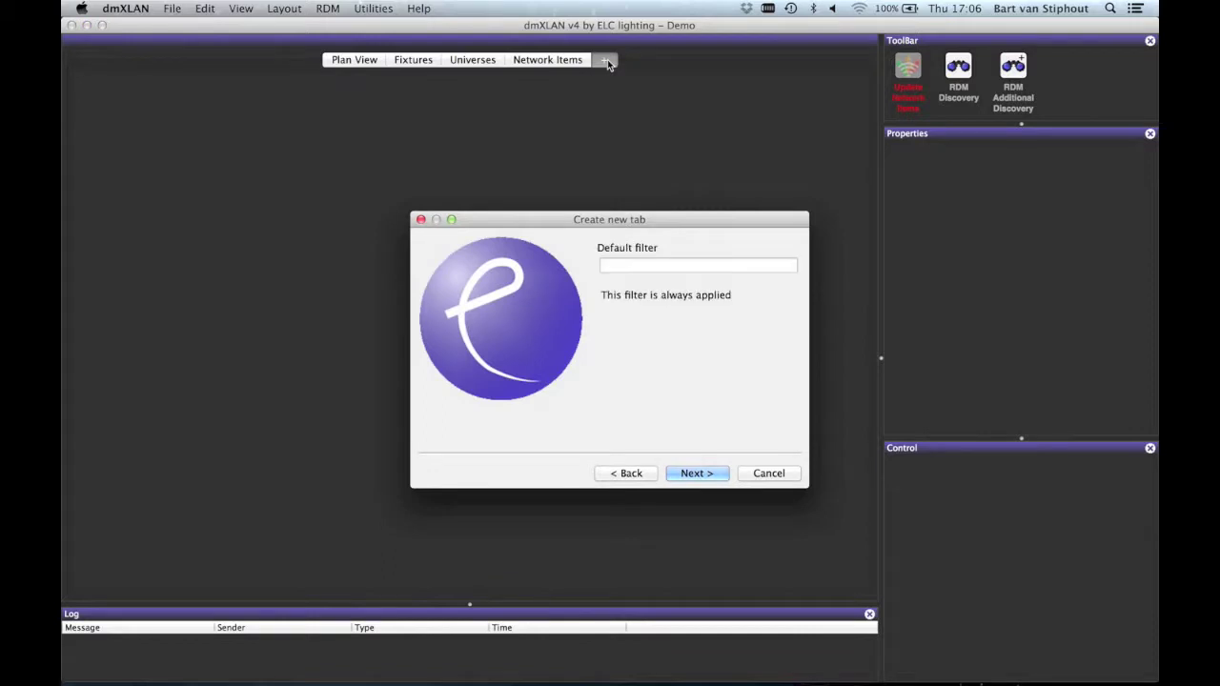
pyautogui.click(645, 265)
pyautogui.write('Martin')
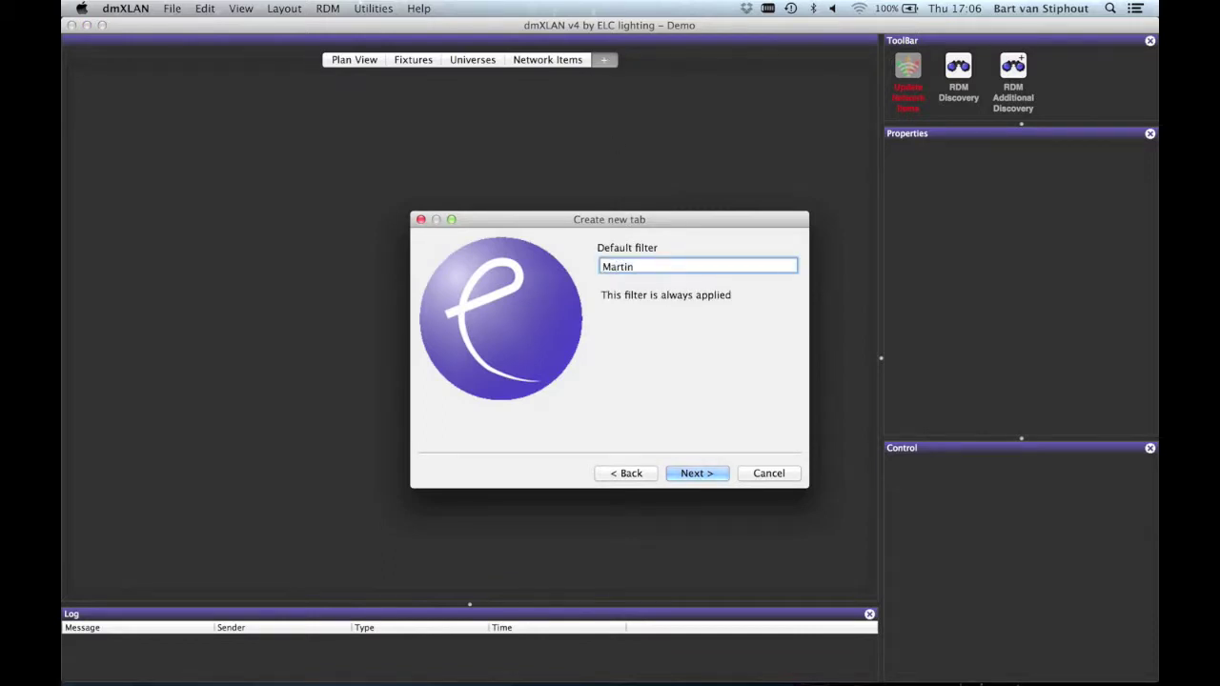
pyautogui.press('Return')
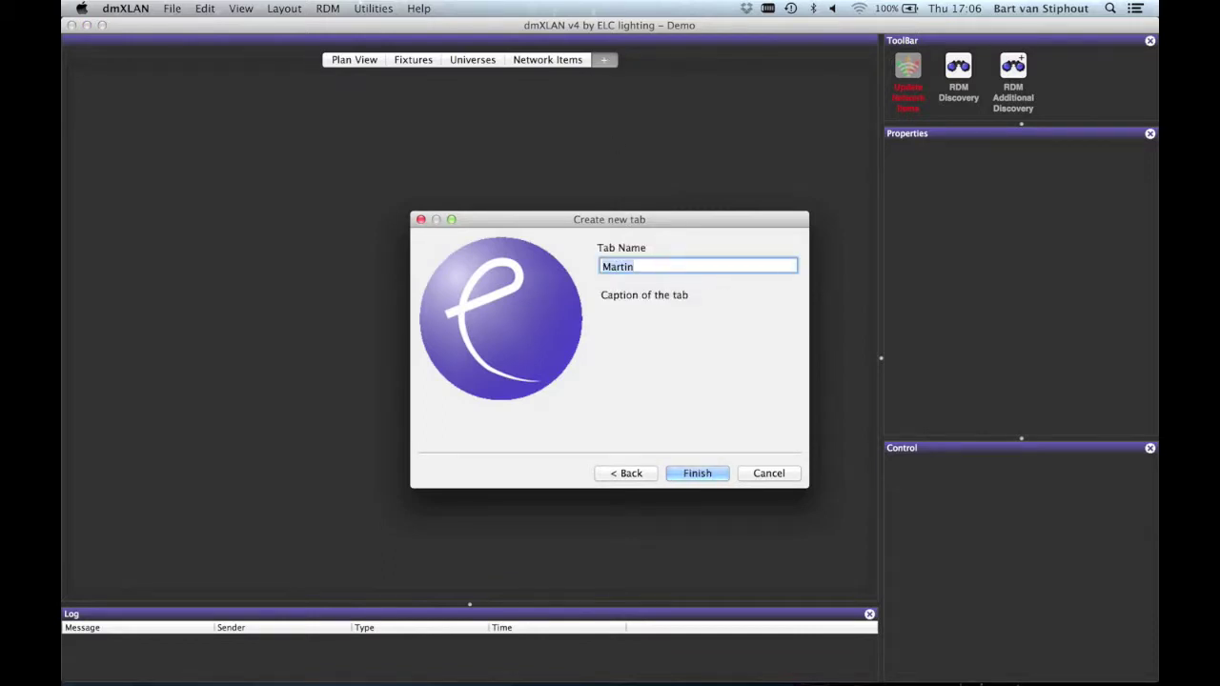
pyautogui.press('Return')
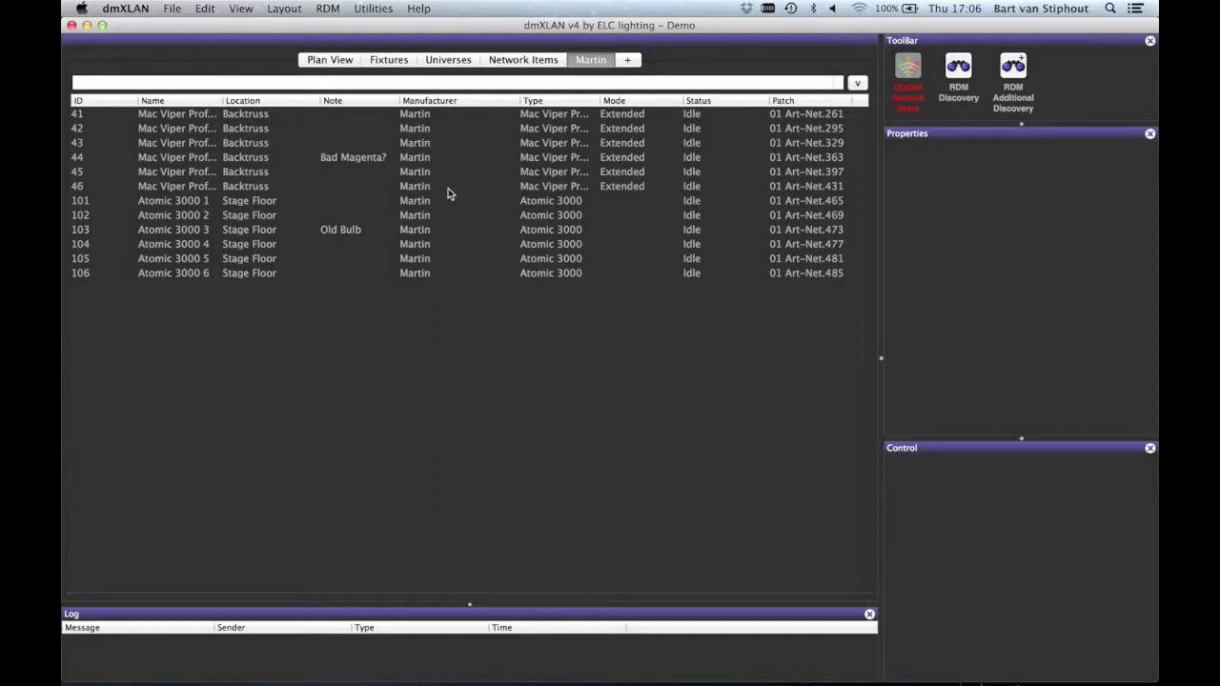
# - Create another fixture list tab with the default filter "Note !=" and name it Shitlist
pyautogui.click(629, 60)
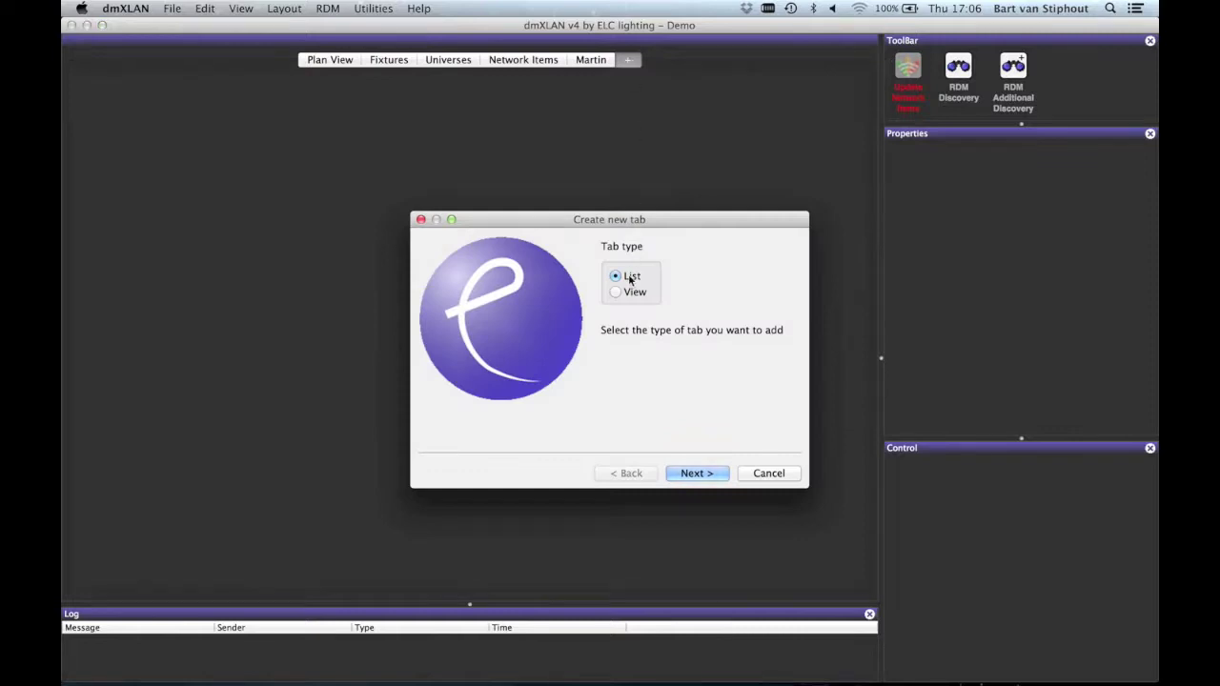
pyautogui.press('Return')
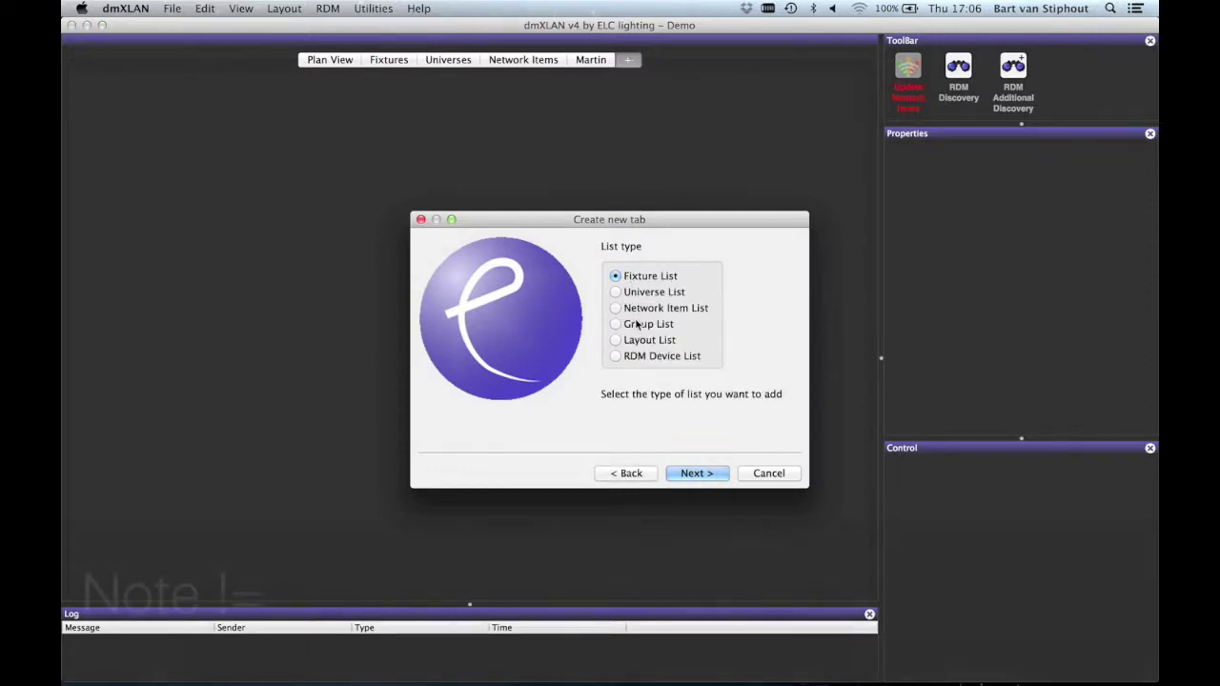
pyautogui.press('Return')
pyautogui.click(635, 264)
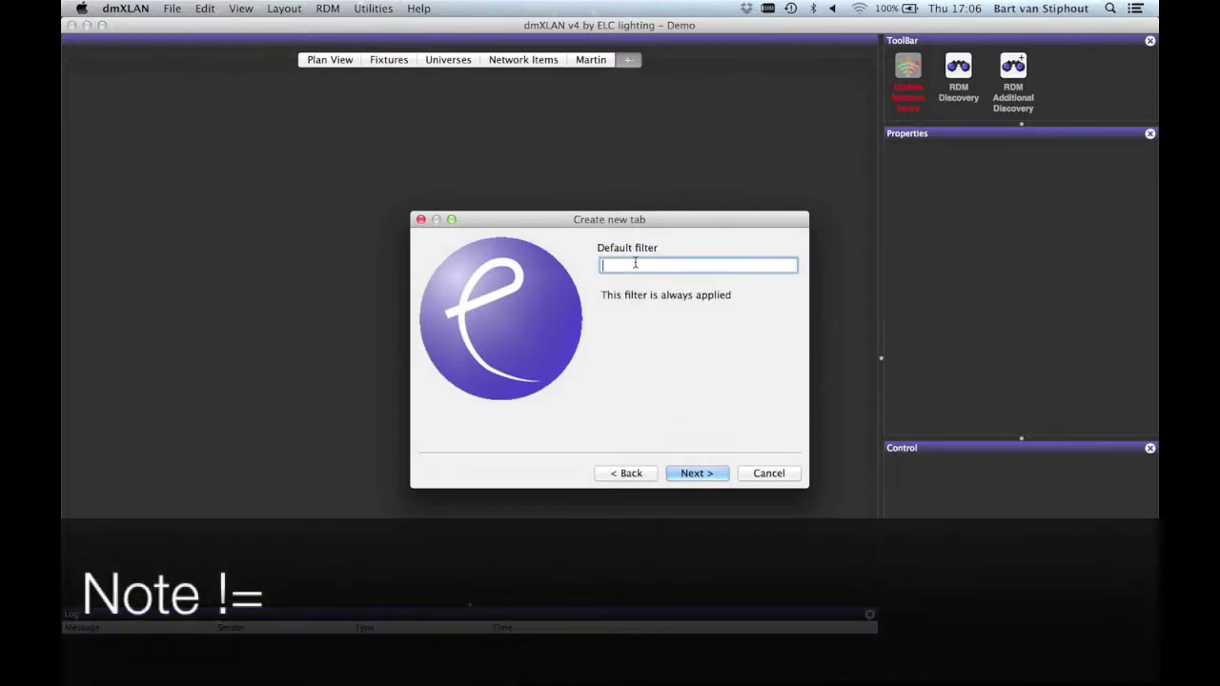
pyautogui.write('Note !=')
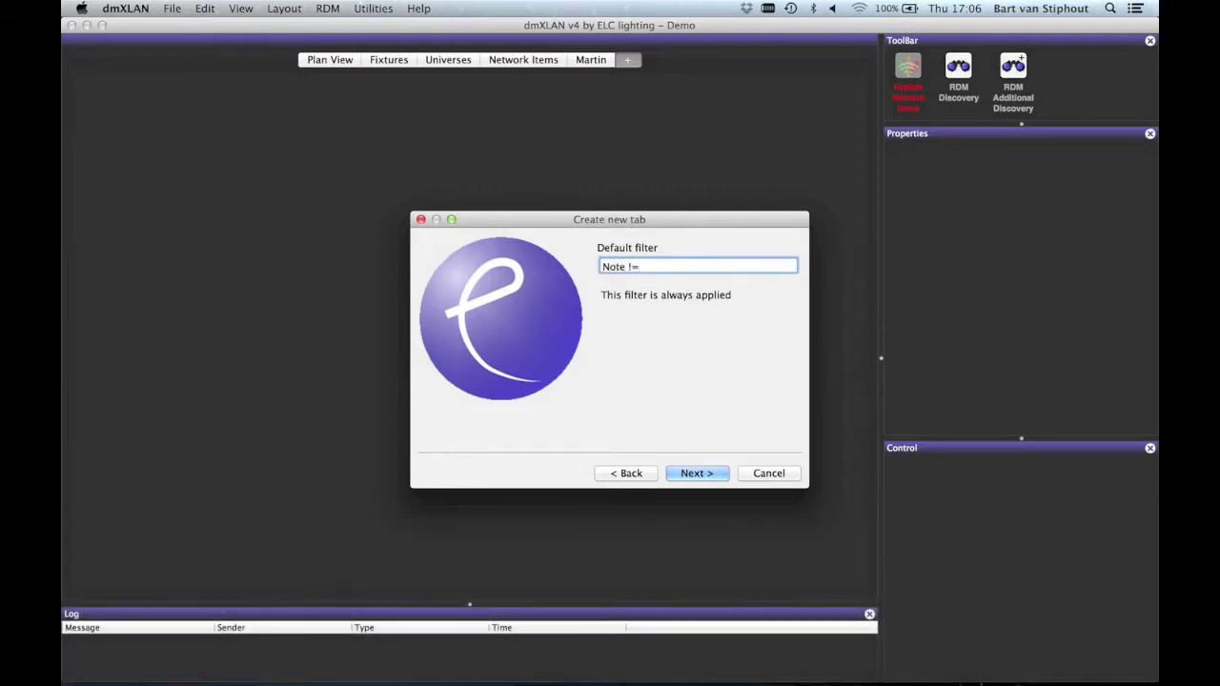
pyautogui.press('Return')
pyautogui.write('Shi')
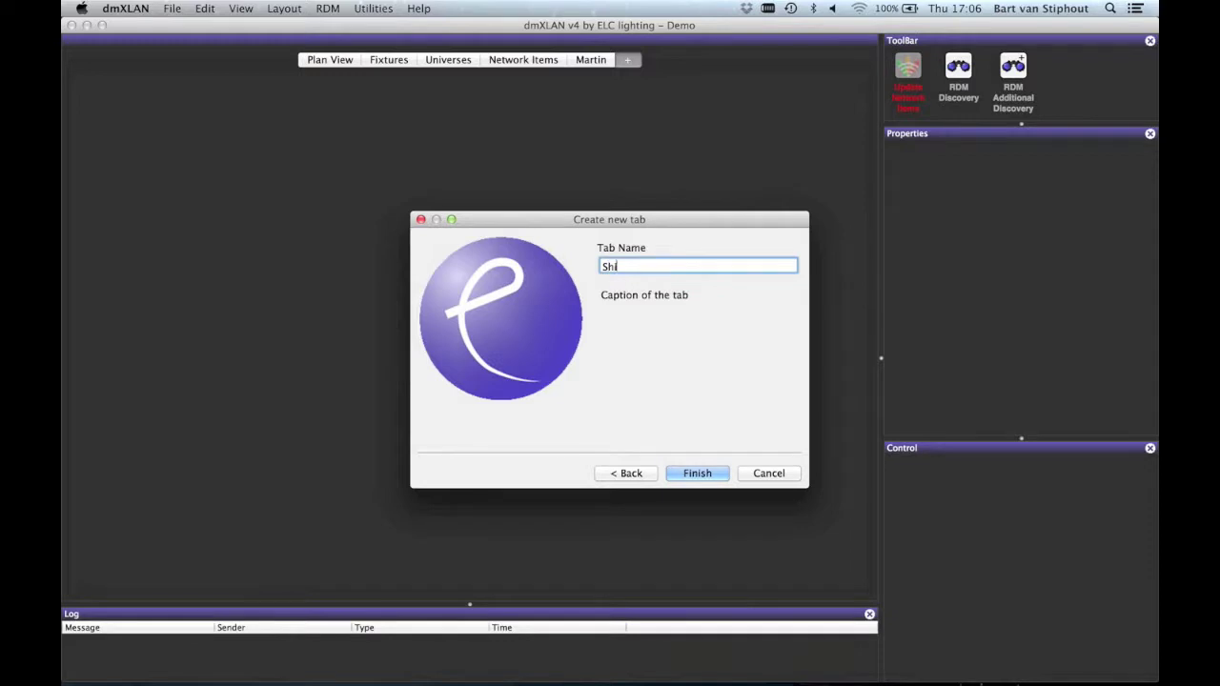
pyautogui.write('tlist')
pyautogui.press('Return')
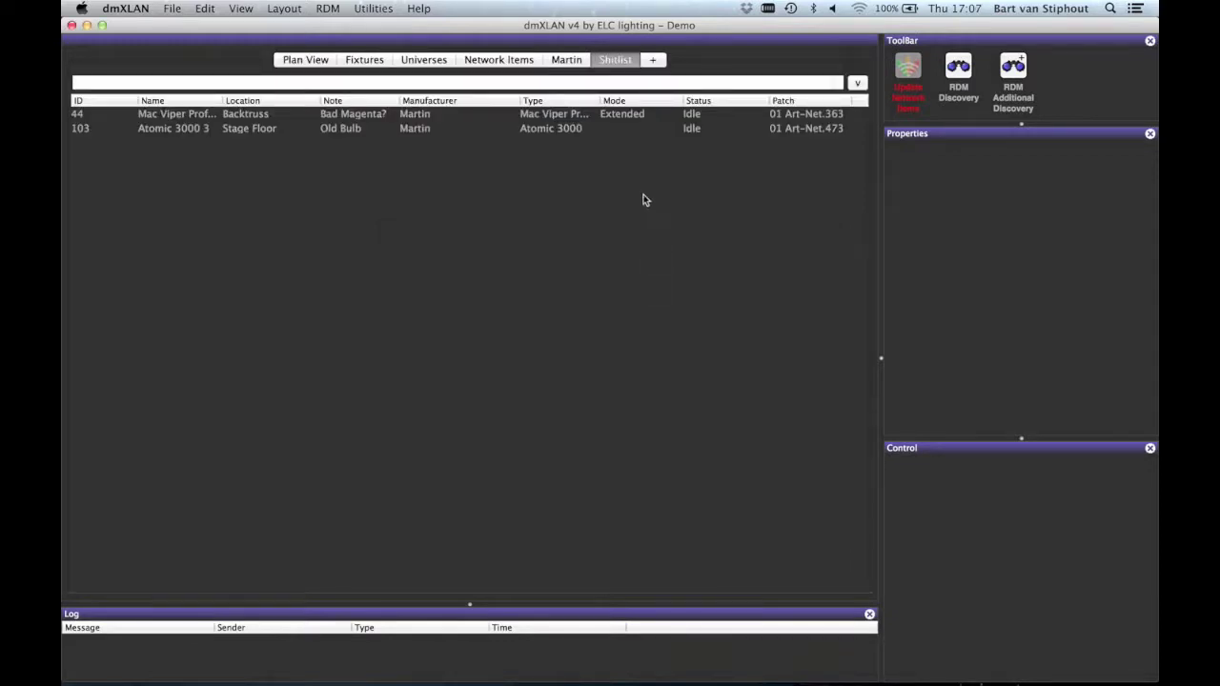
# - Create a fixture list tab with the default filter "Status != Idle", keeping the filter text as the tab name
pyautogui.click(653, 60)
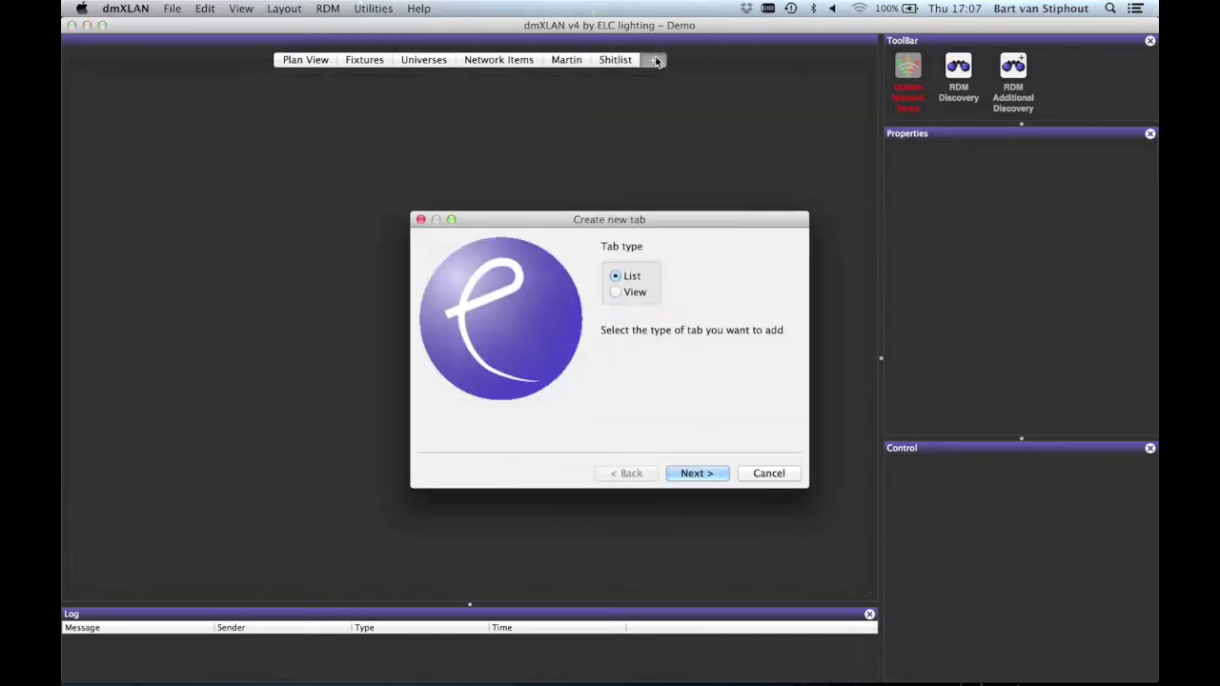
pyautogui.press('Return')
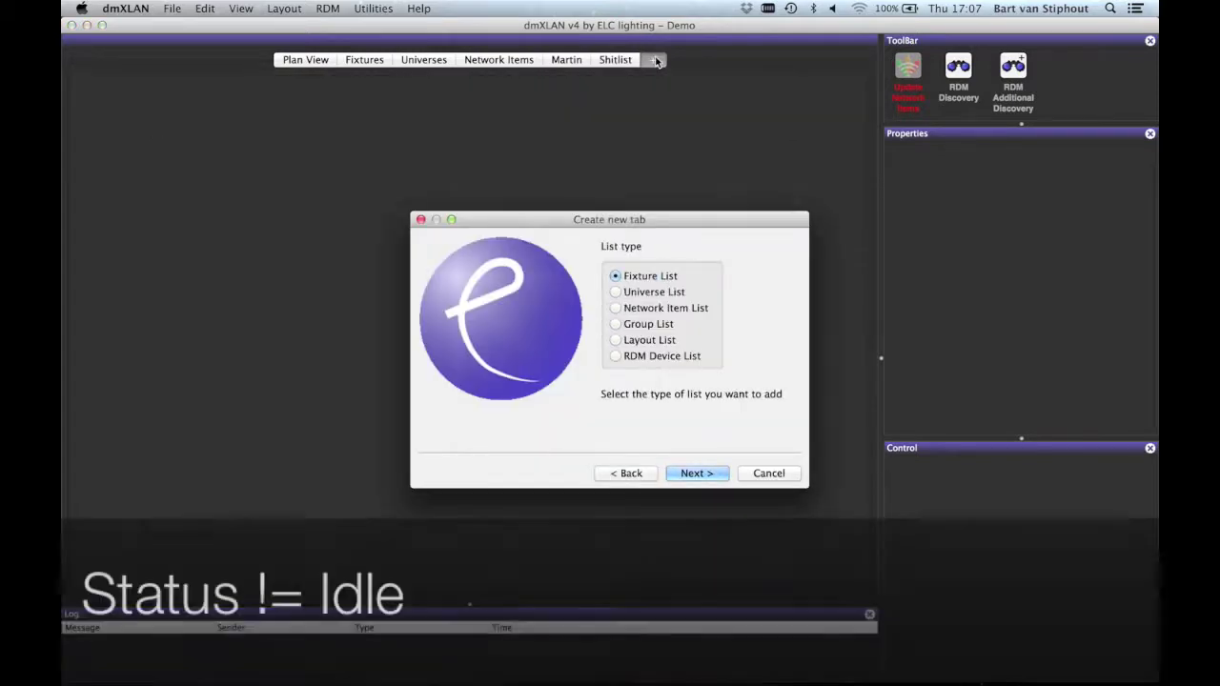
pyautogui.press('Return')
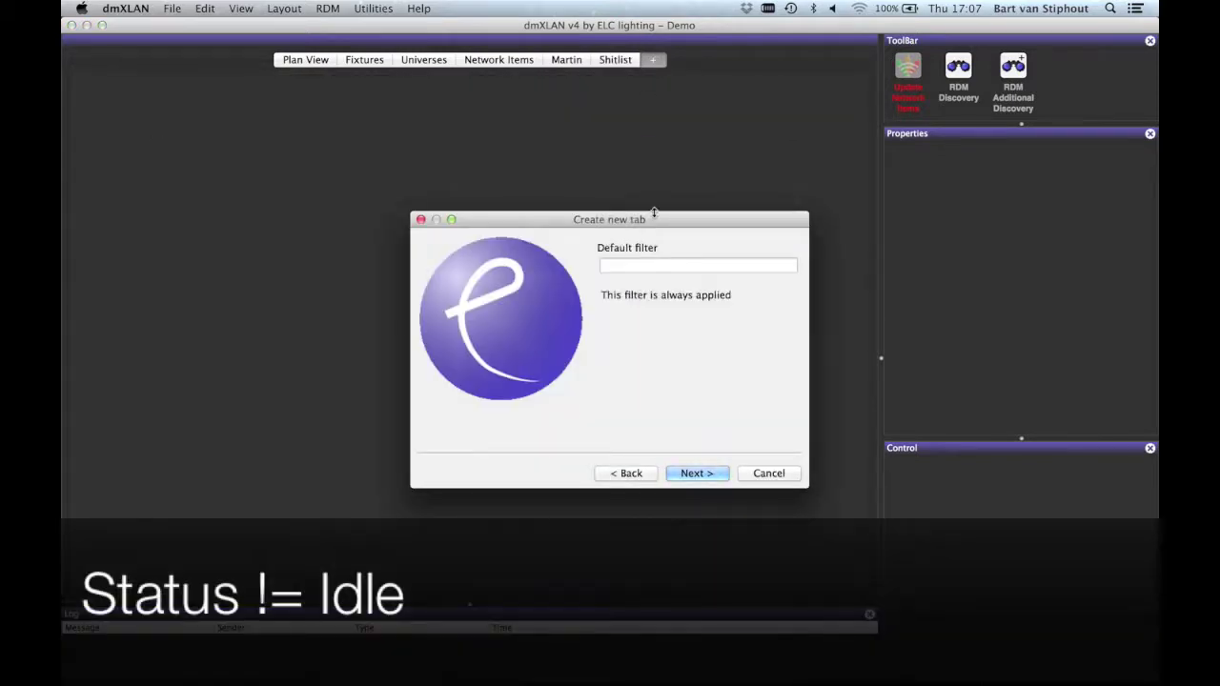
pyautogui.click(651, 263)
pyautogui.write('St')
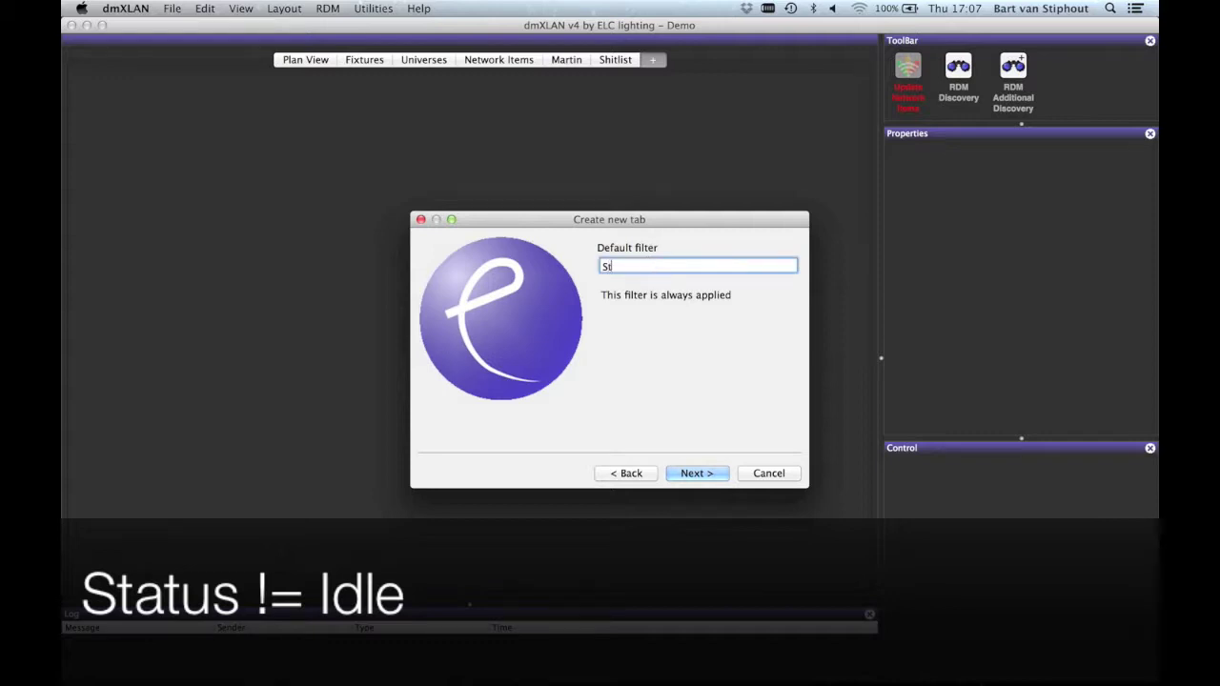
pyautogui.write('atus != ')
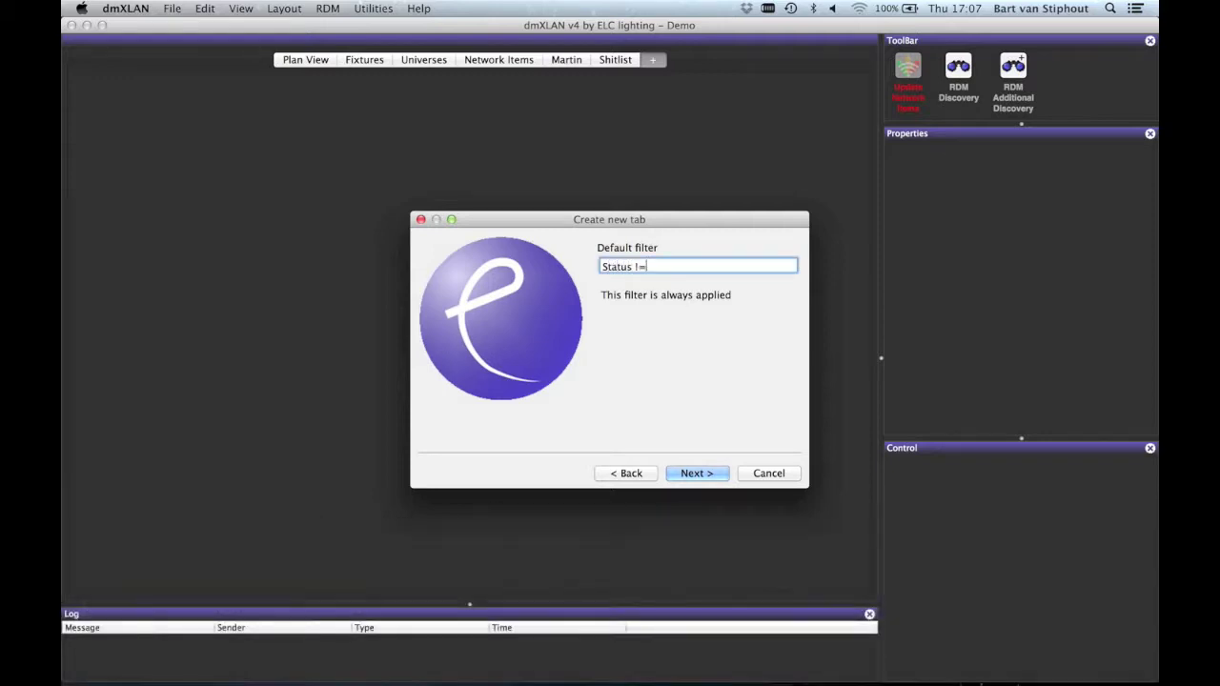
pyautogui.write('Idle')
pyautogui.press('Return')
pyautogui.press('Return')
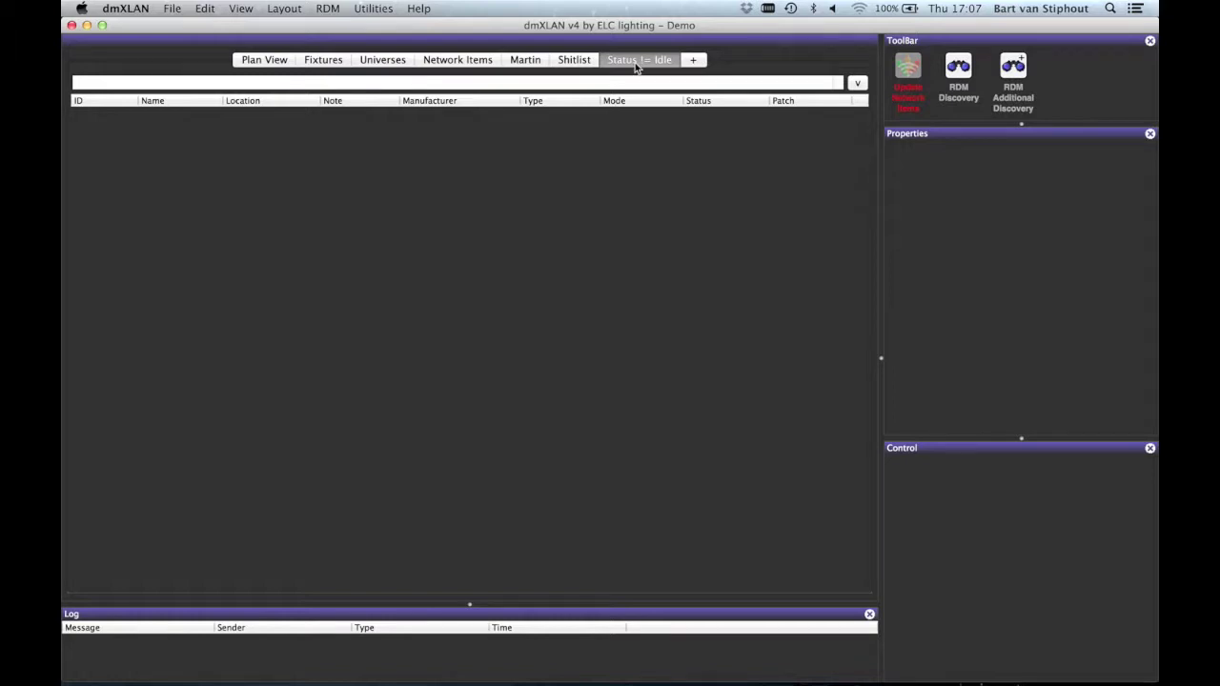
# - Rename the "Status != Idle" tab to Controlled
pyautogui.rightClick(634, 62)
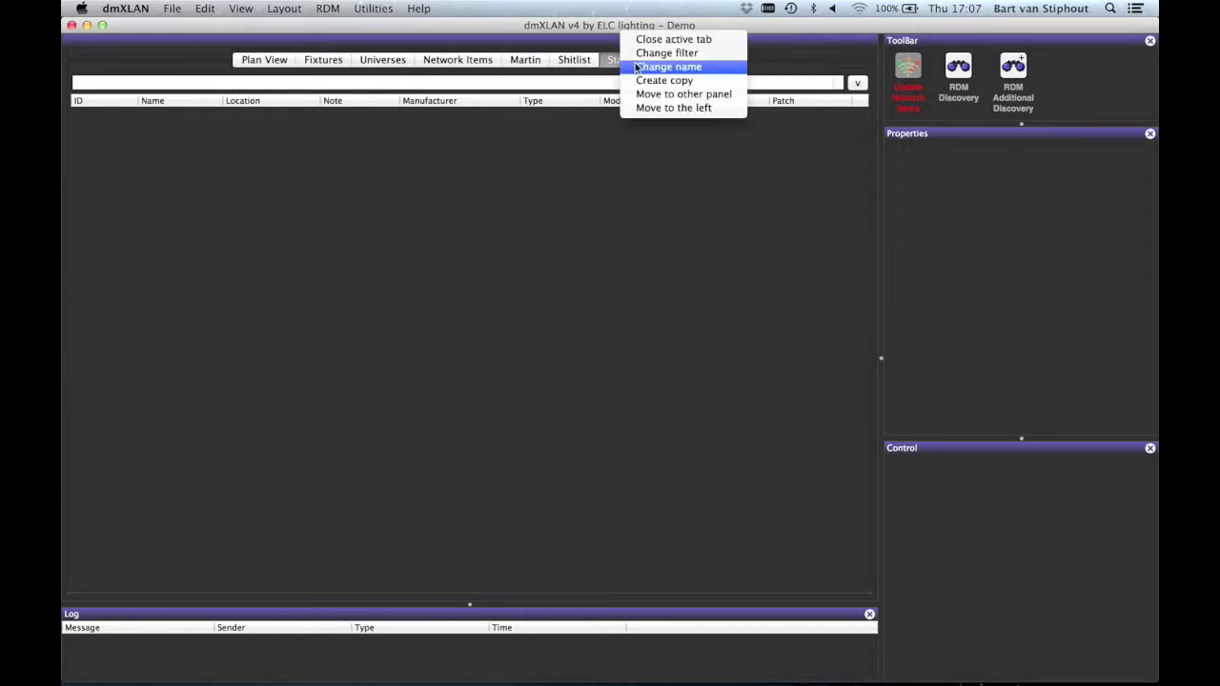
pyautogui.click(667, 67)
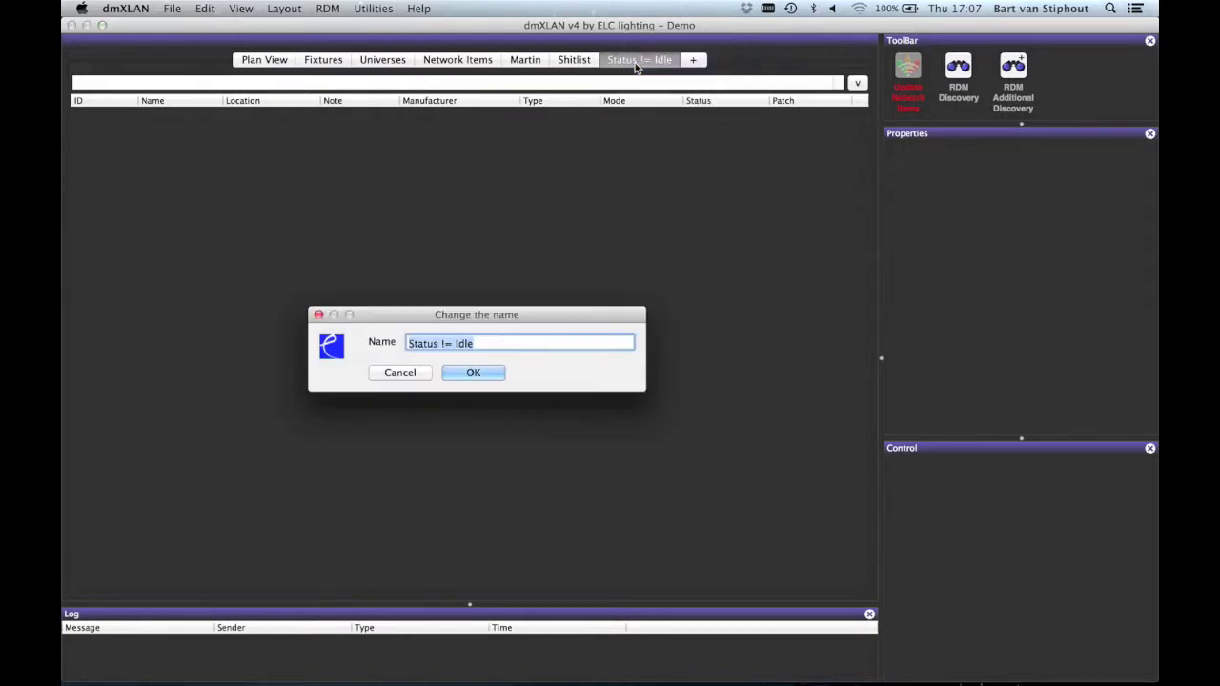
pyautogui.write('Controlled')
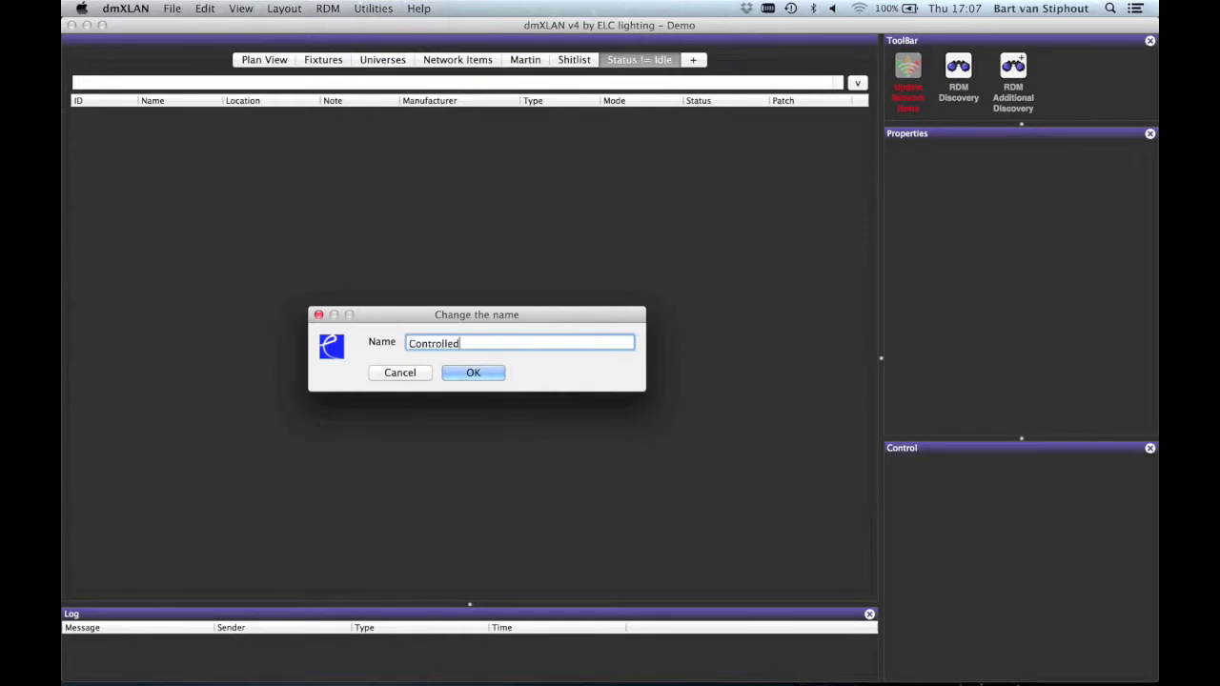
pyautogui.press('Return')
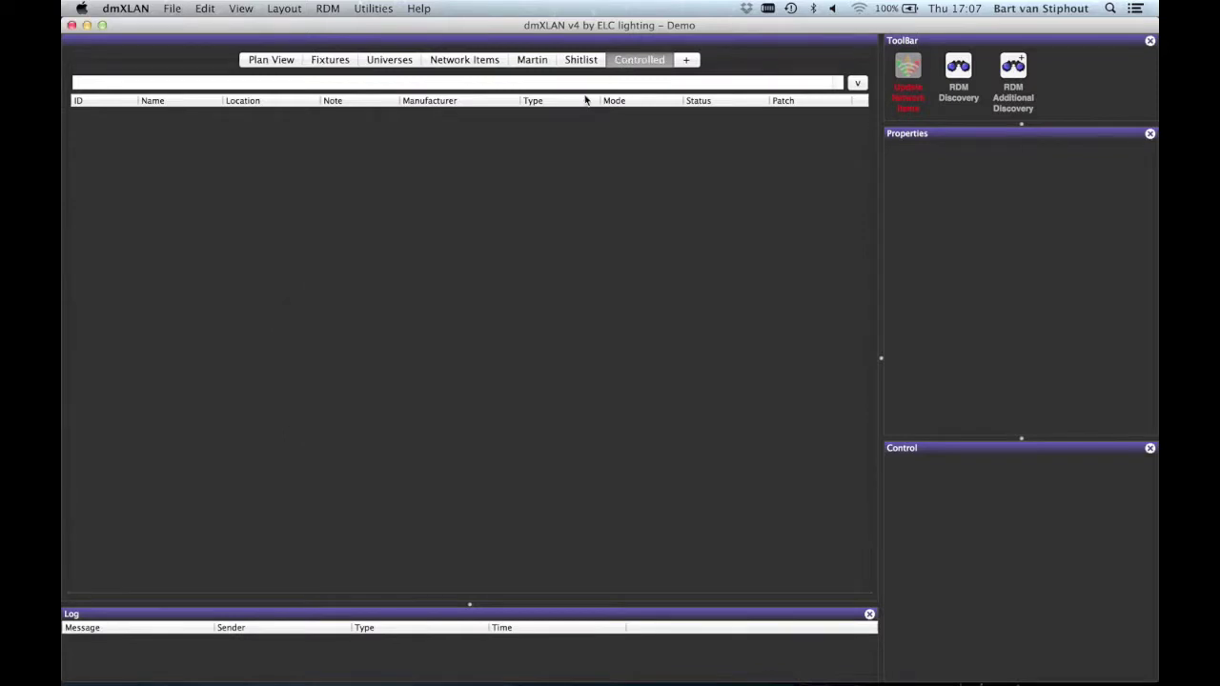
# - Close the Controlled tab and recreate it as a fixture list tab with the default filter "Status != Idle", named Controlled
pyautogui.rightClick(632, 63)
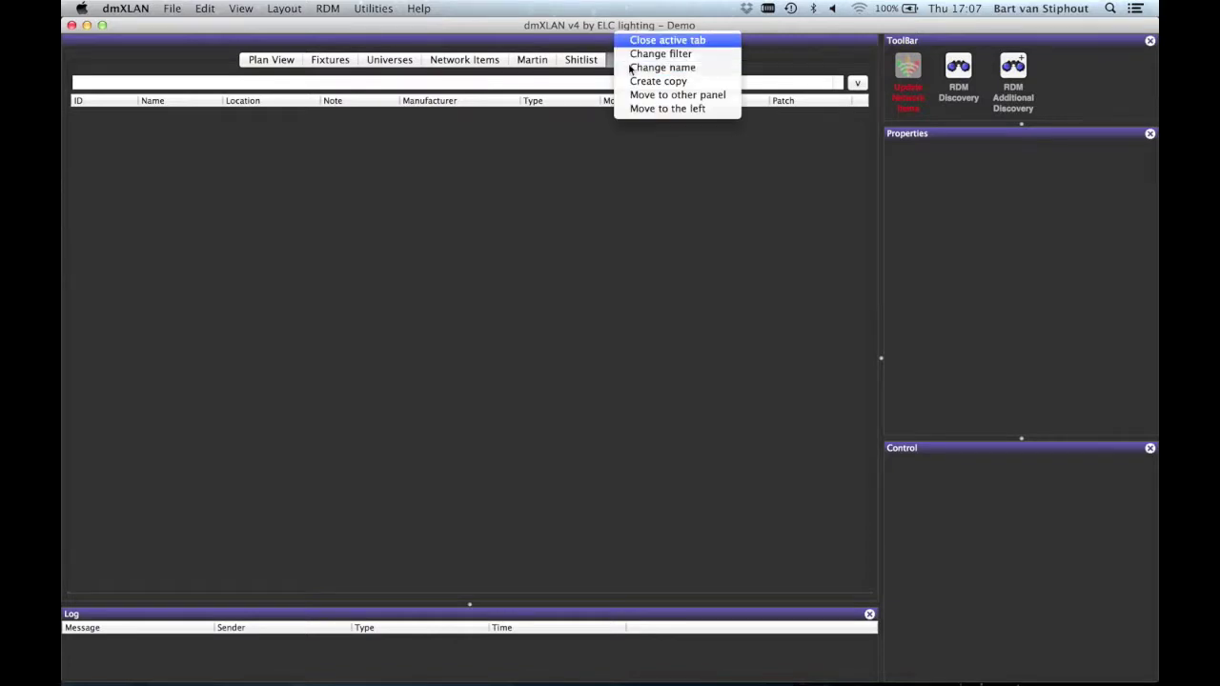
pyautogui.click(658, 40)
pyautogui.click(653, 61)
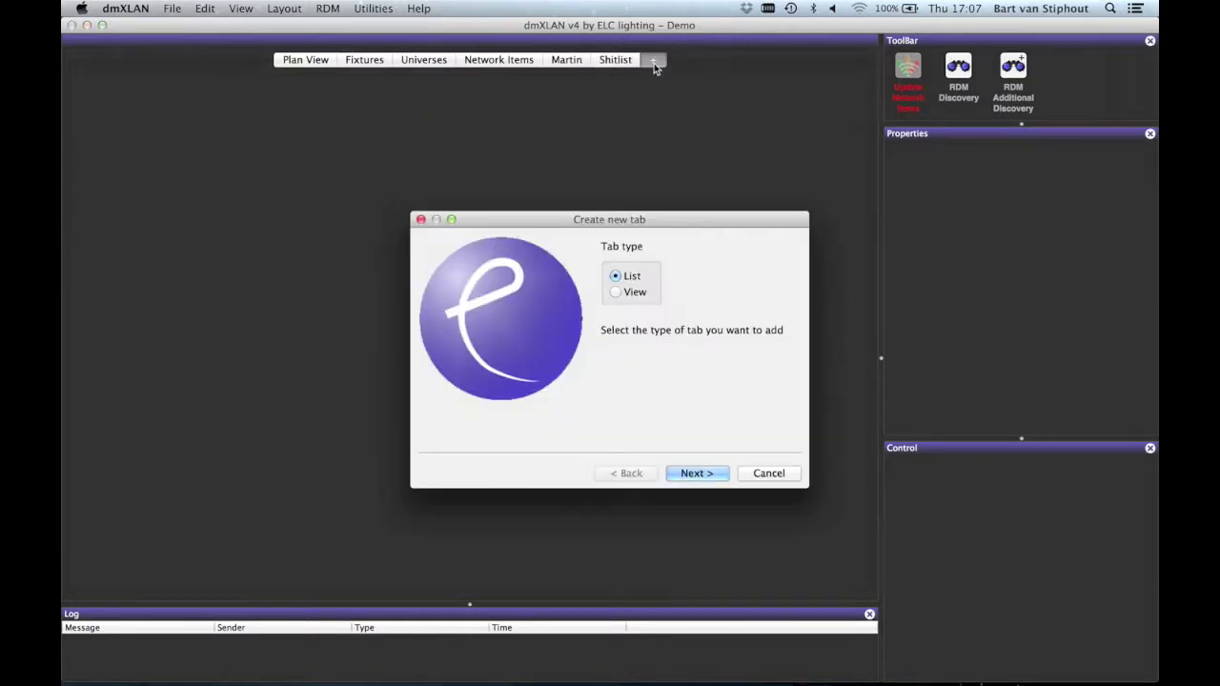
pyautogui.press('Return')
pyautogui.press('Return')
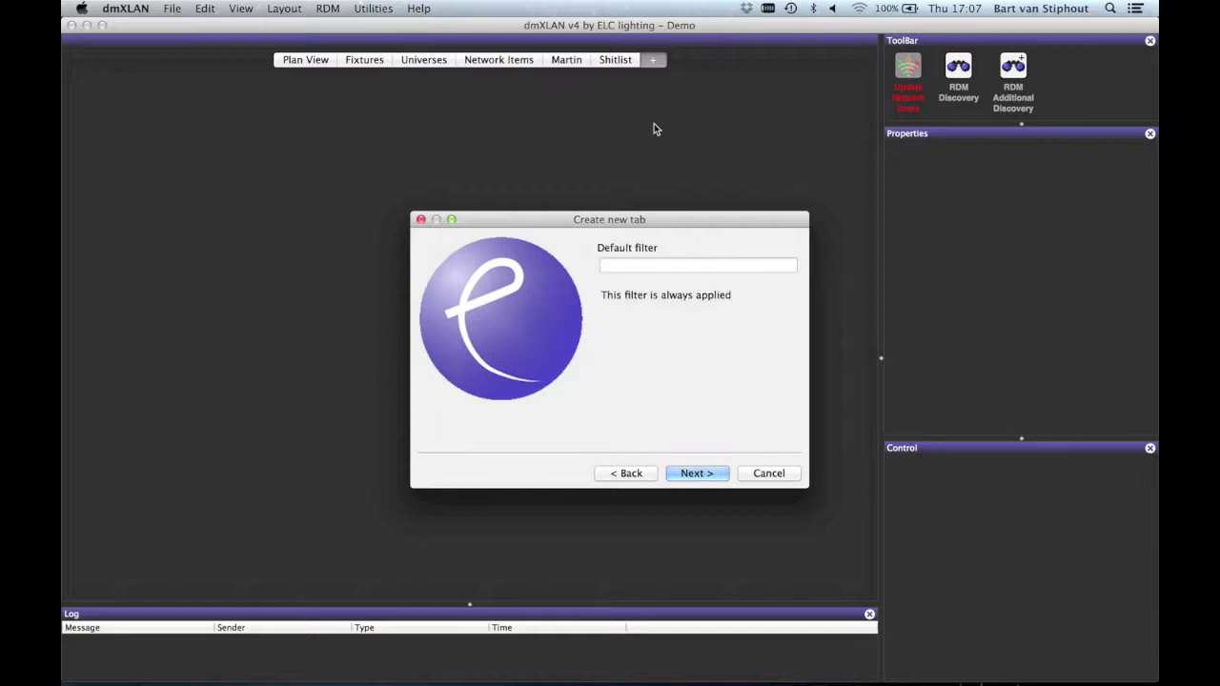
pyautogui.click(665, 265)
pyautogui.write('Sta')
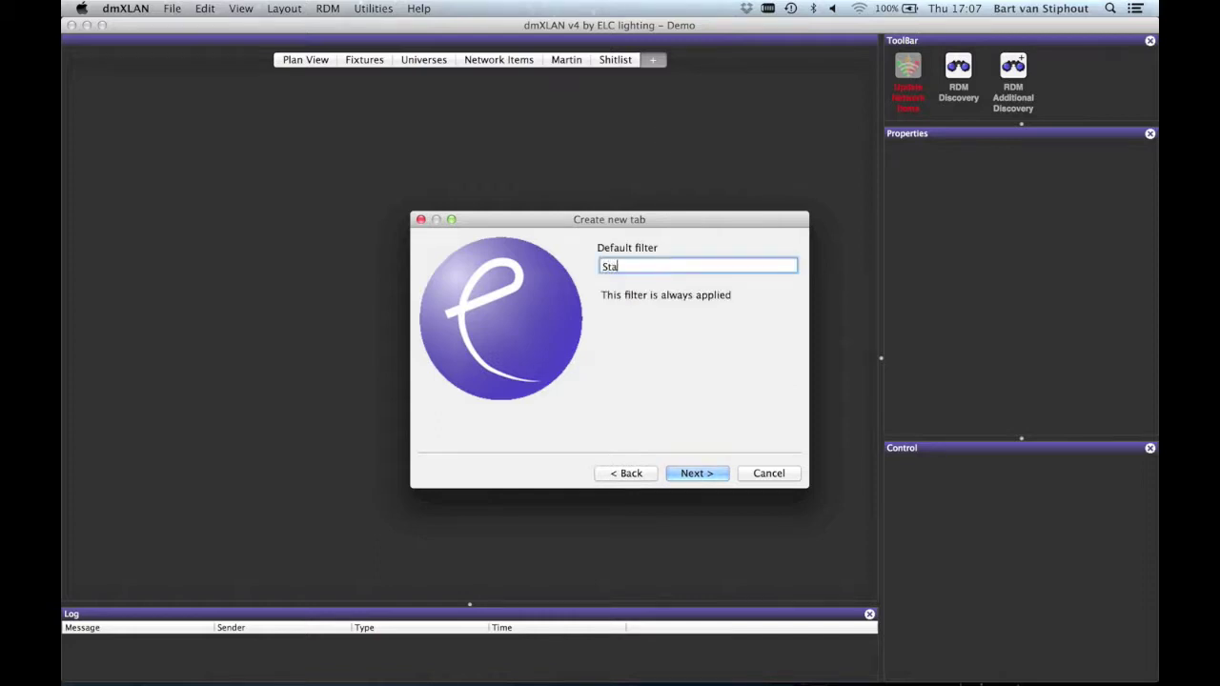
pyautogui.write('tus != Idle')
pyautogui.press('Return')
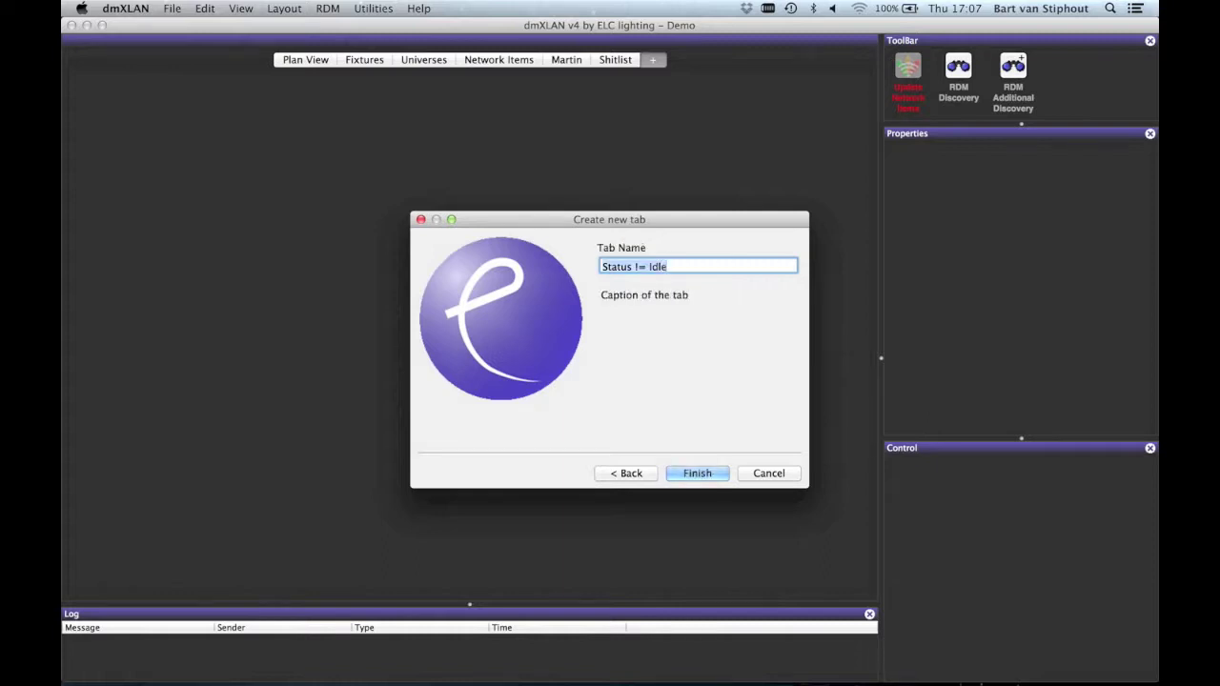
pyautogui.write('Con')
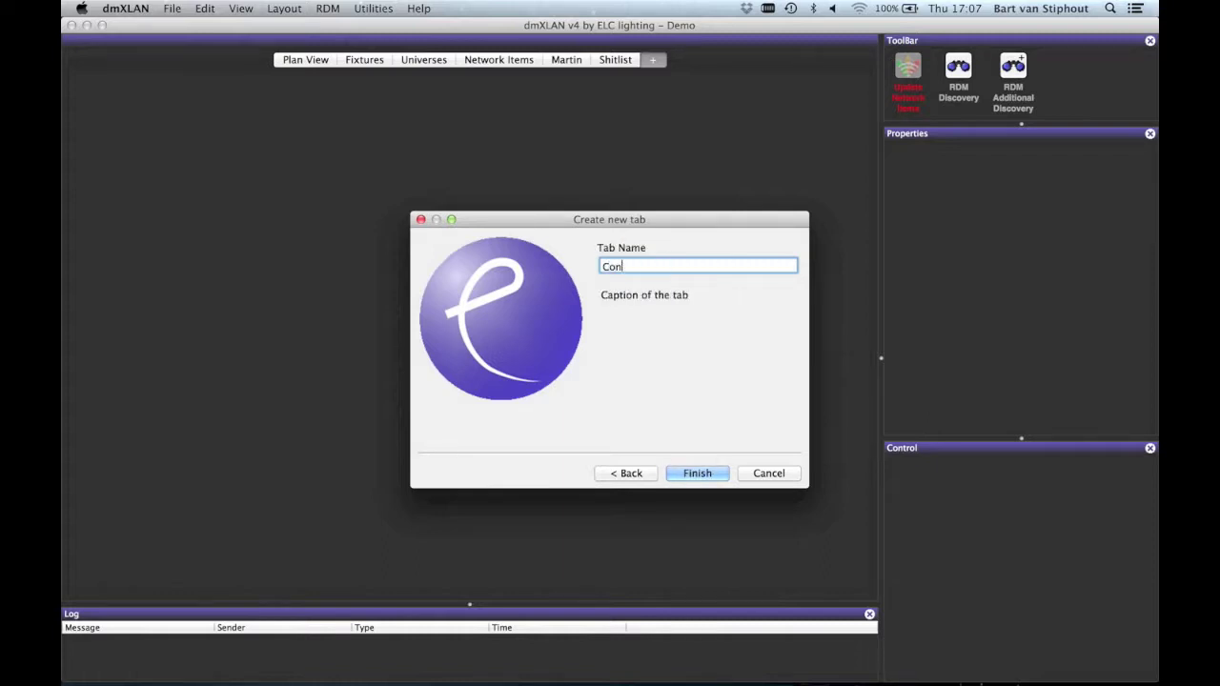
pyautogui.write('trolled')
pyautogui.press('Return')
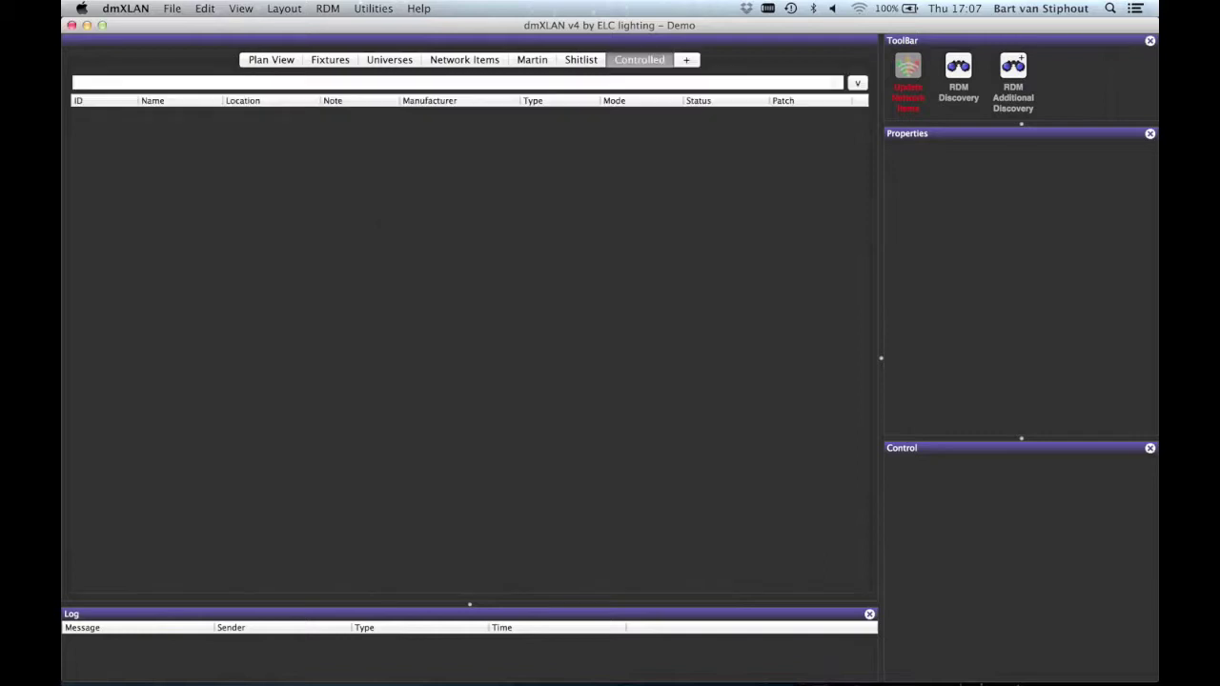
# - Select fixtures Sharpy 2 through Sharpy 10 in the Fixtures list and switch them on
pyautogui.click(332, 62)
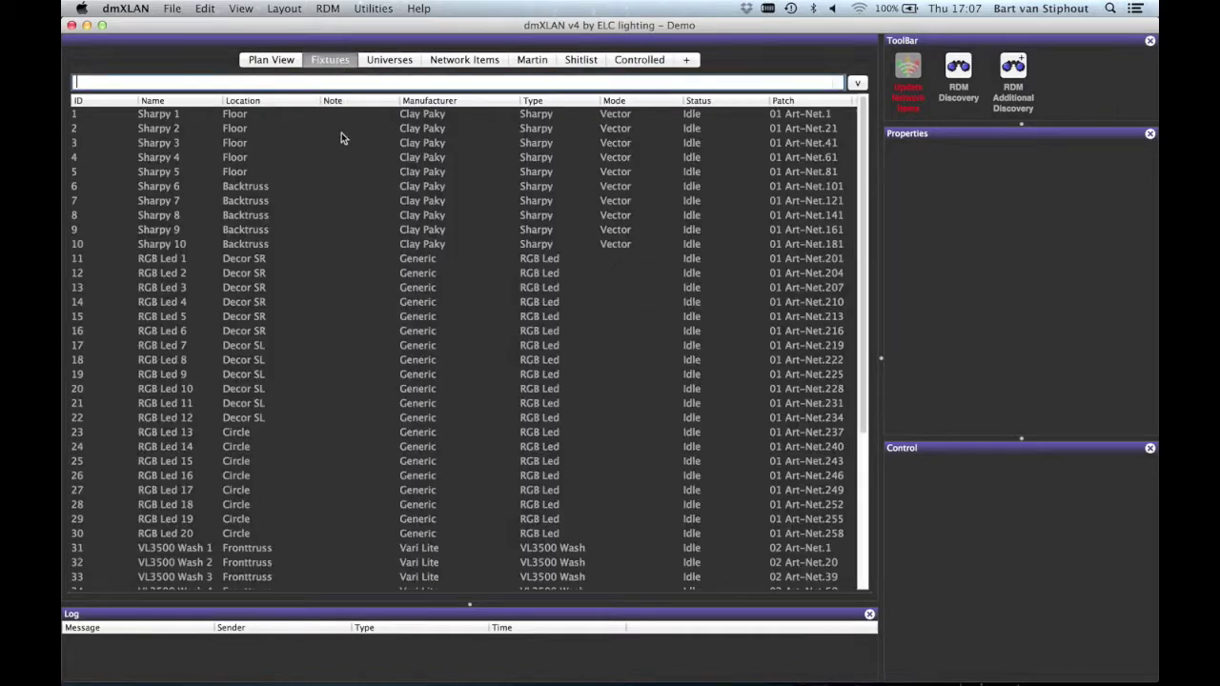
pyautogui.click(341, 129)
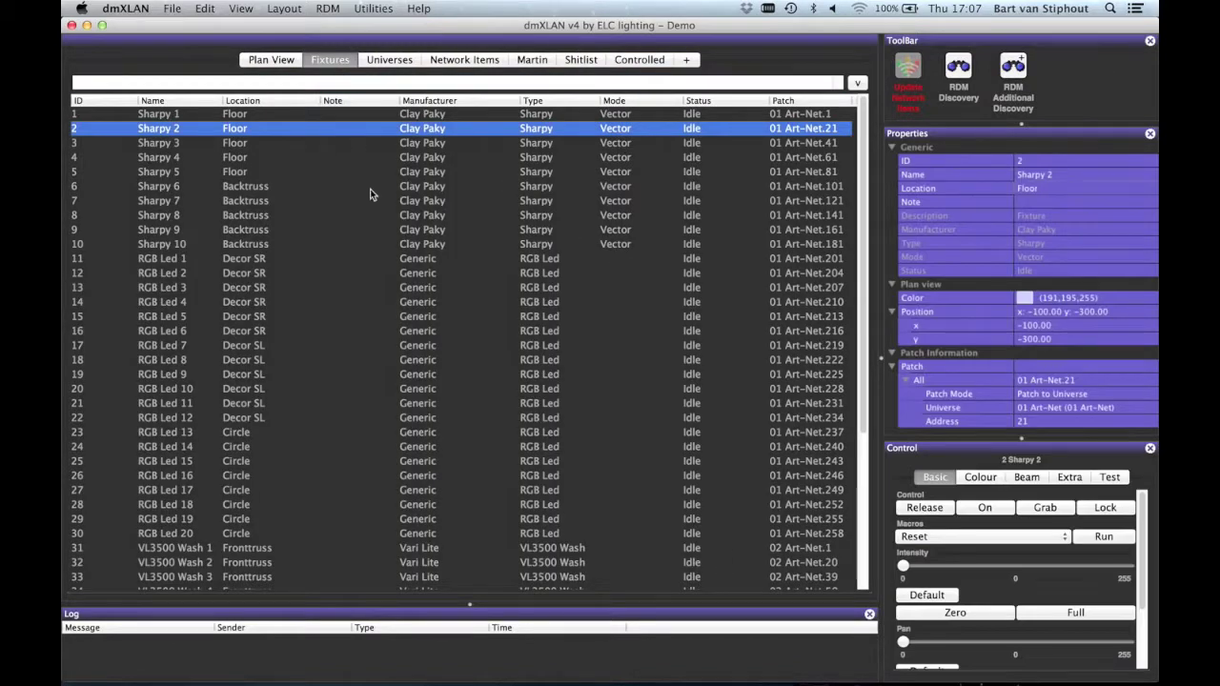
pyautogui.keyDown('shift'); pyautogui.click(421, 246); pyautogui.keyUp('shift')
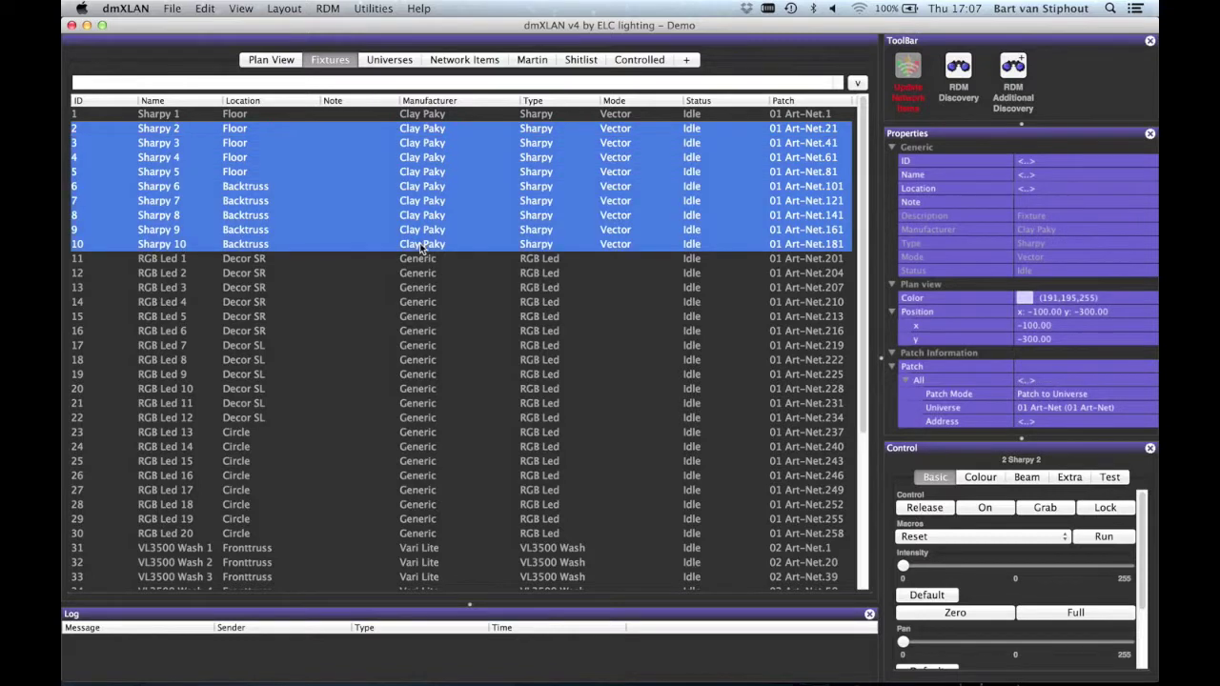
pyautogui.click(989, 509)
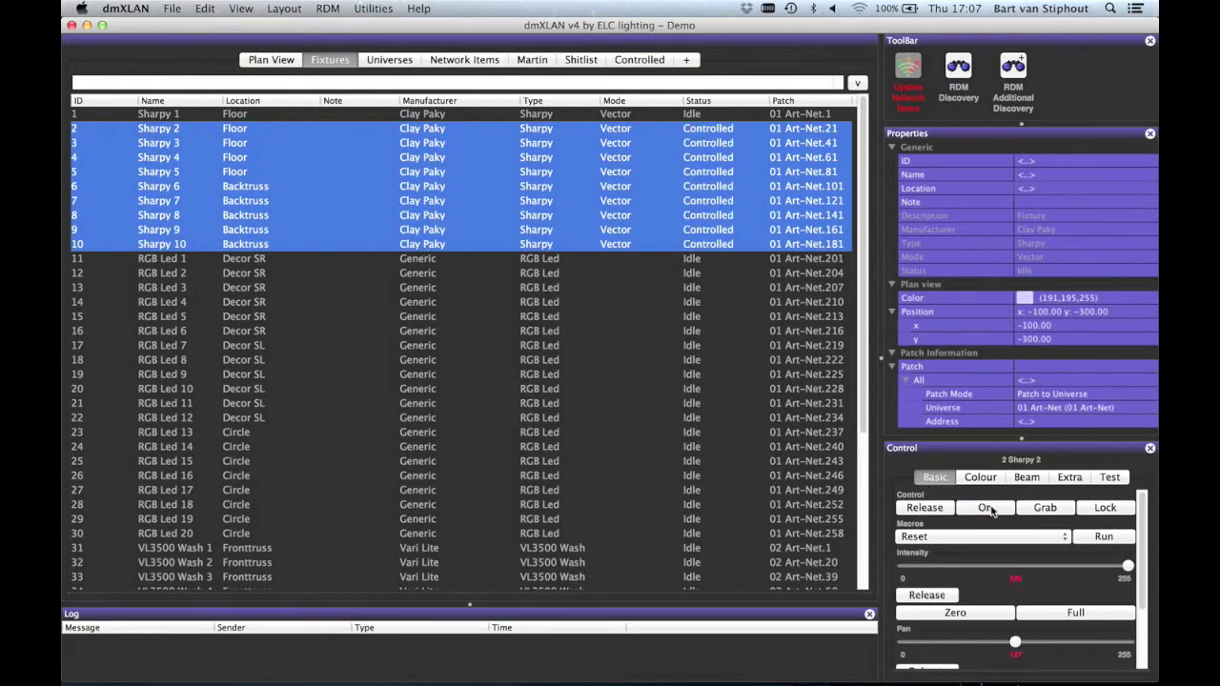
# - View the Controlled tab and refresh its list with an empty search filter
pyautogui.click(638, 60)
pyautogui.click(629, 82)
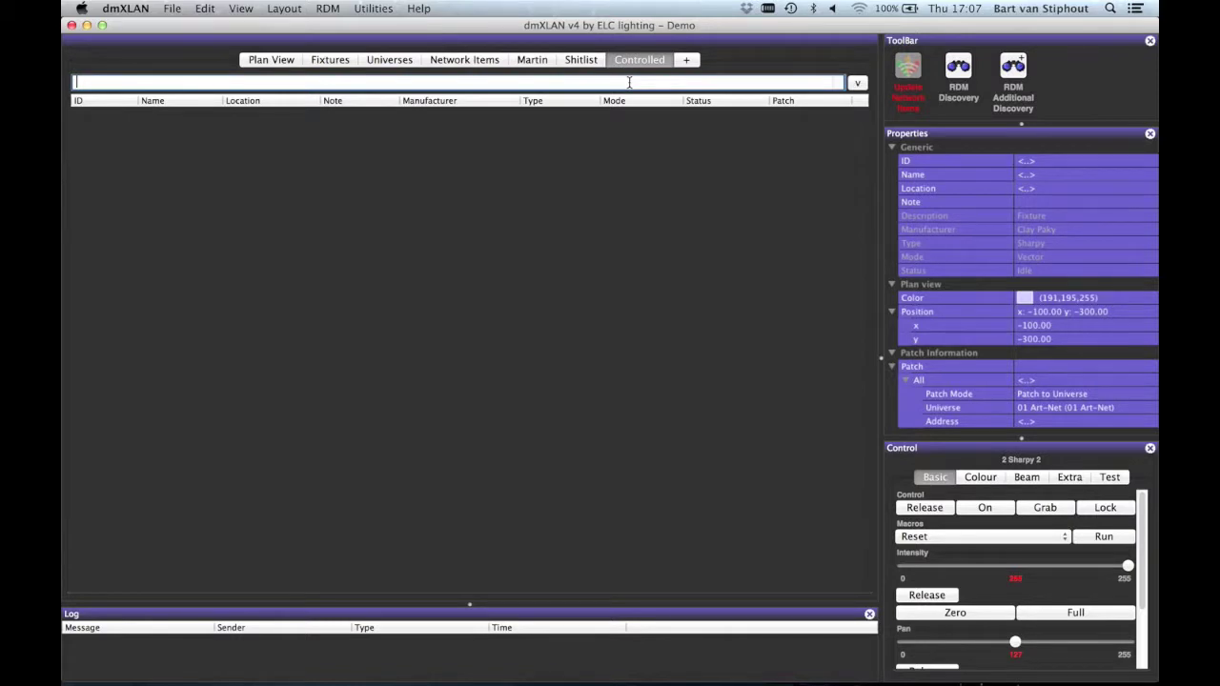
pyautogui.press('Return')
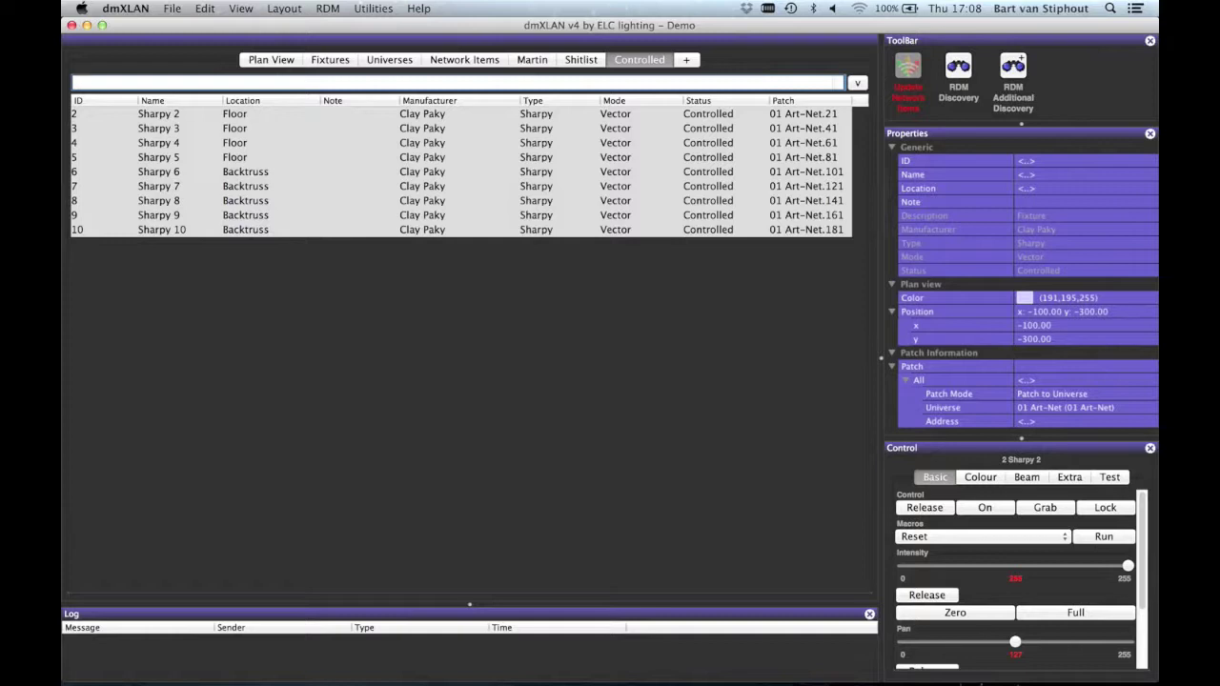
# - Delete the note of fixture 44, Mac Viper Profile 4, from the Shitlist tab
pyautogui.click(580, 61)
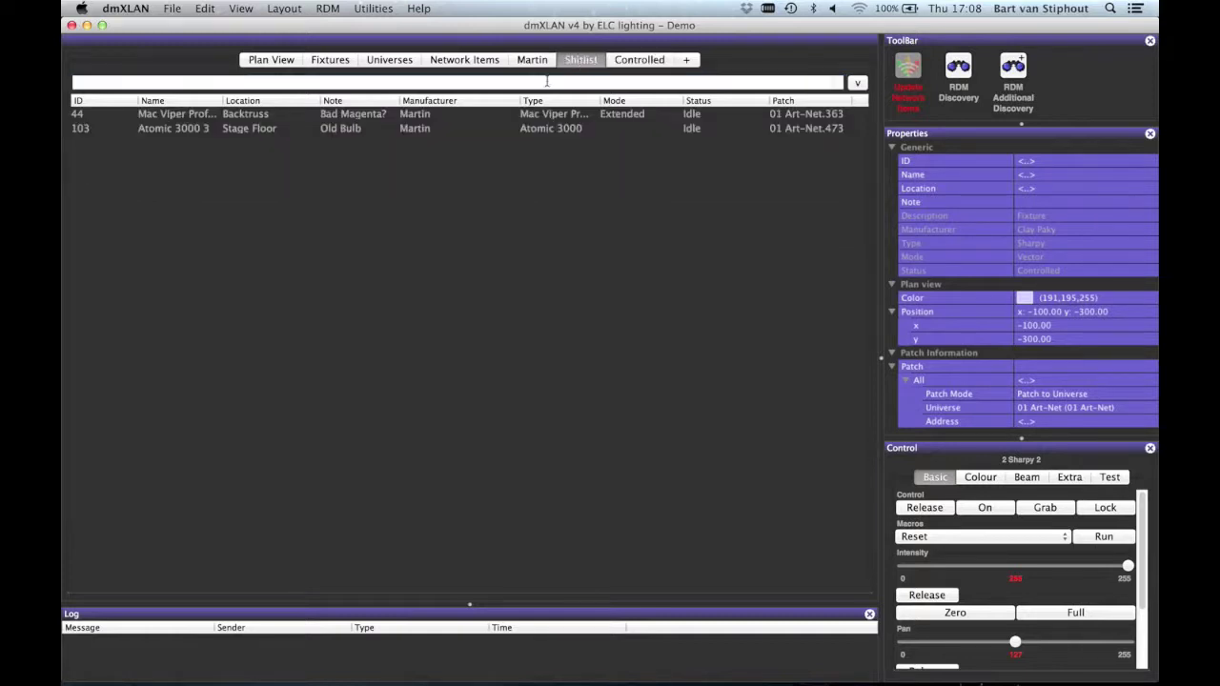
pyautogui.click(366, 116)
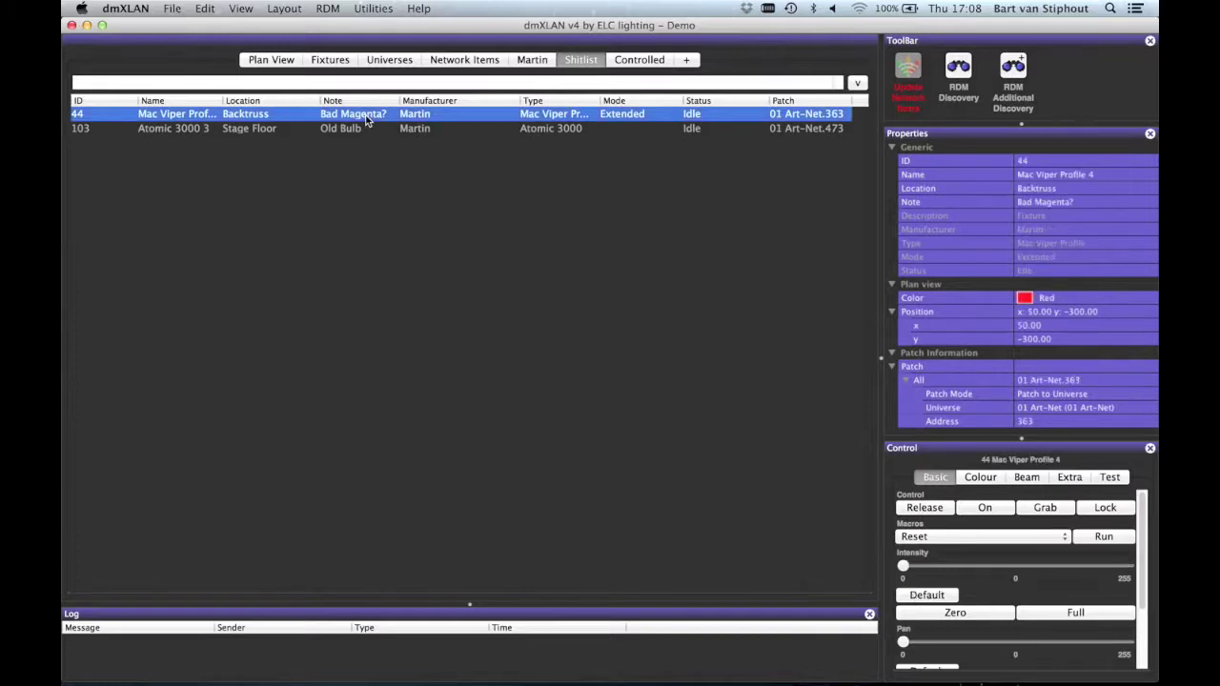
pyautogui.click(1061, 204)
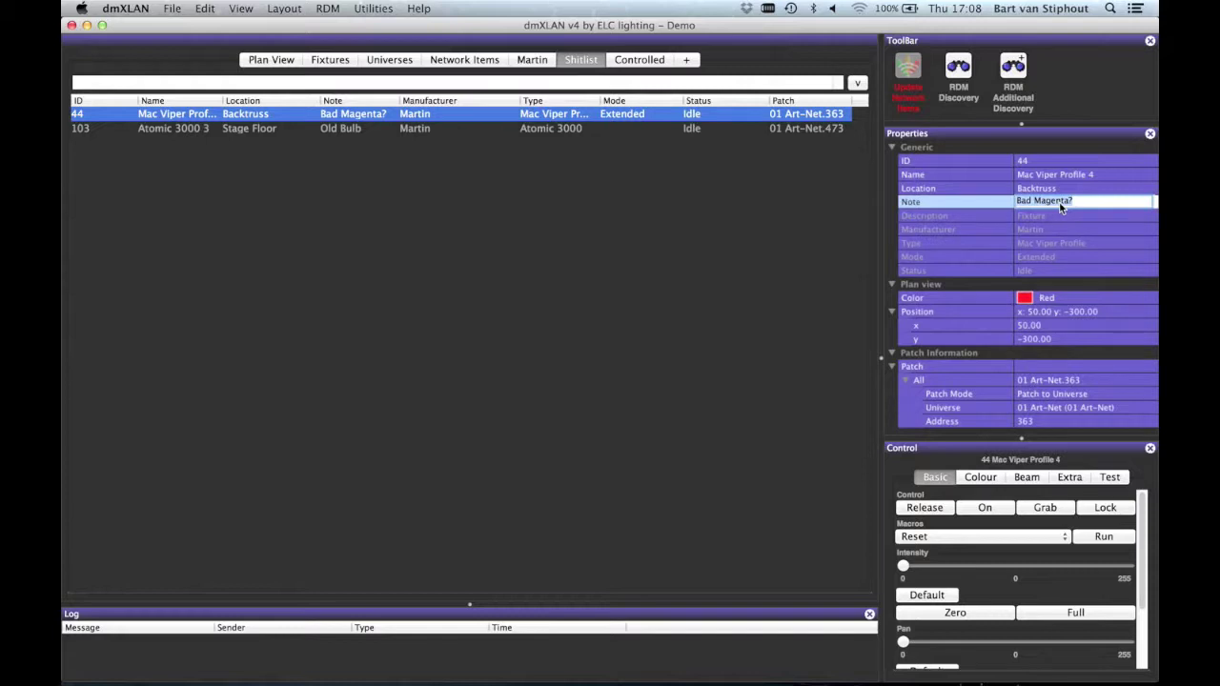
pyautogui.press('super+a')
pyautogui.press('BackSpace')
pyautogui.press('Return')
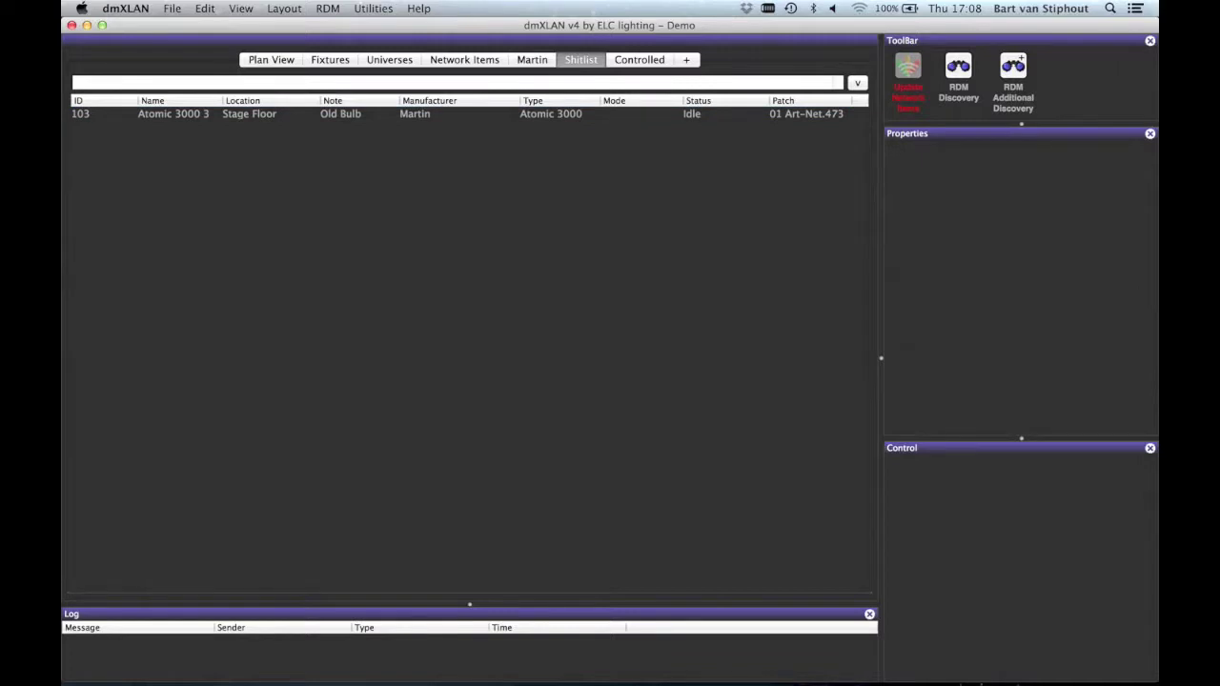
# - Hide the Status column in the Fixtures list and show it again
pyautogui.click(330, 60)
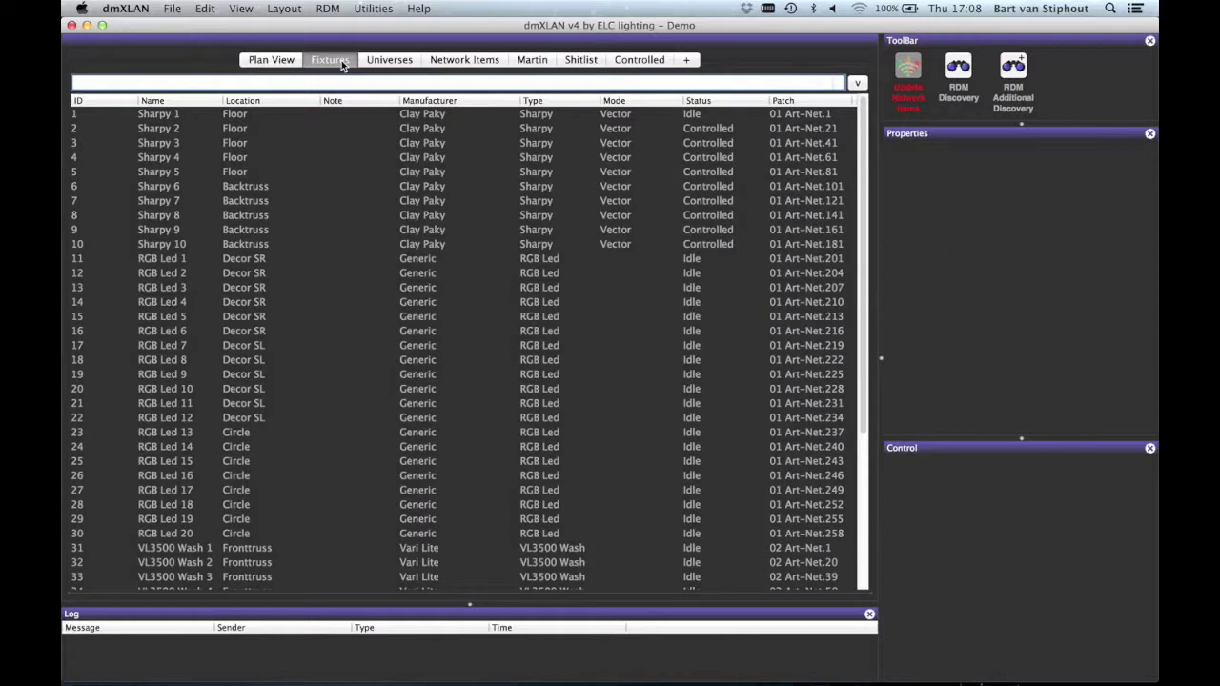
pyautogui.rightClick(308, 103)
pyautogui.press('Down')
pyautogui.press('Down')
pyautogui.press('Down')
pyautogui.press('Down')
pyautogui.press('Down')
pyautogui.press('Down')
pyautogui.press('Down')
pyautogui.press('Down')
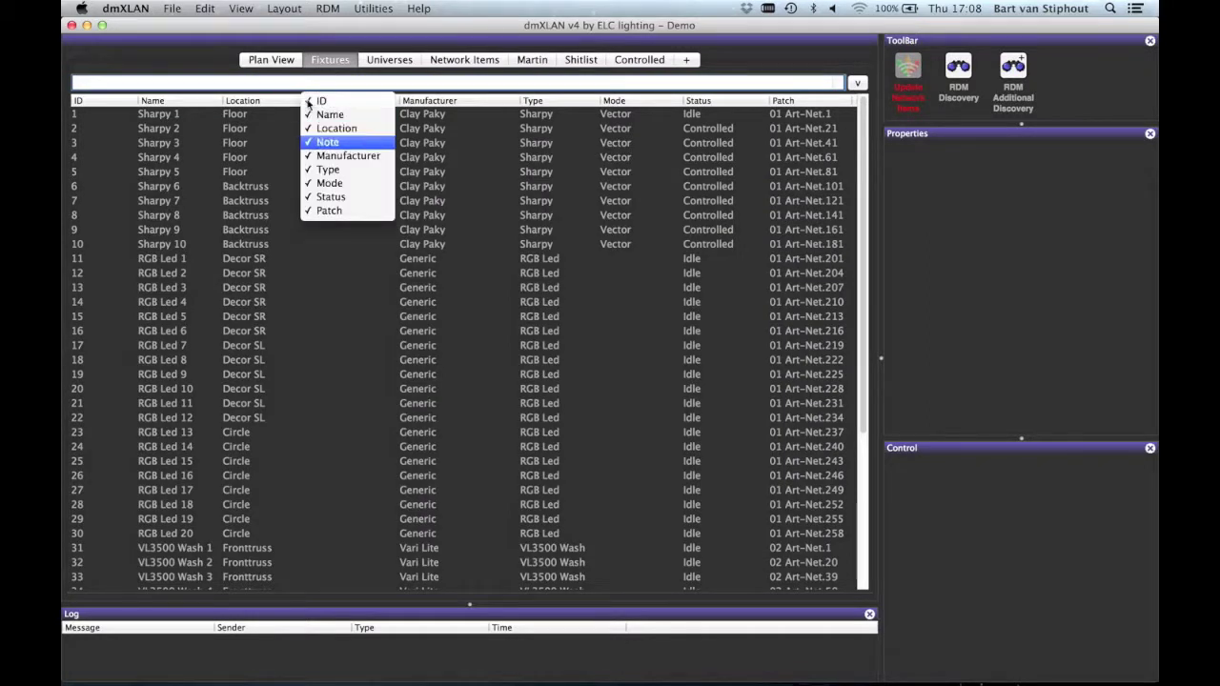
pyautogui.press('Return')
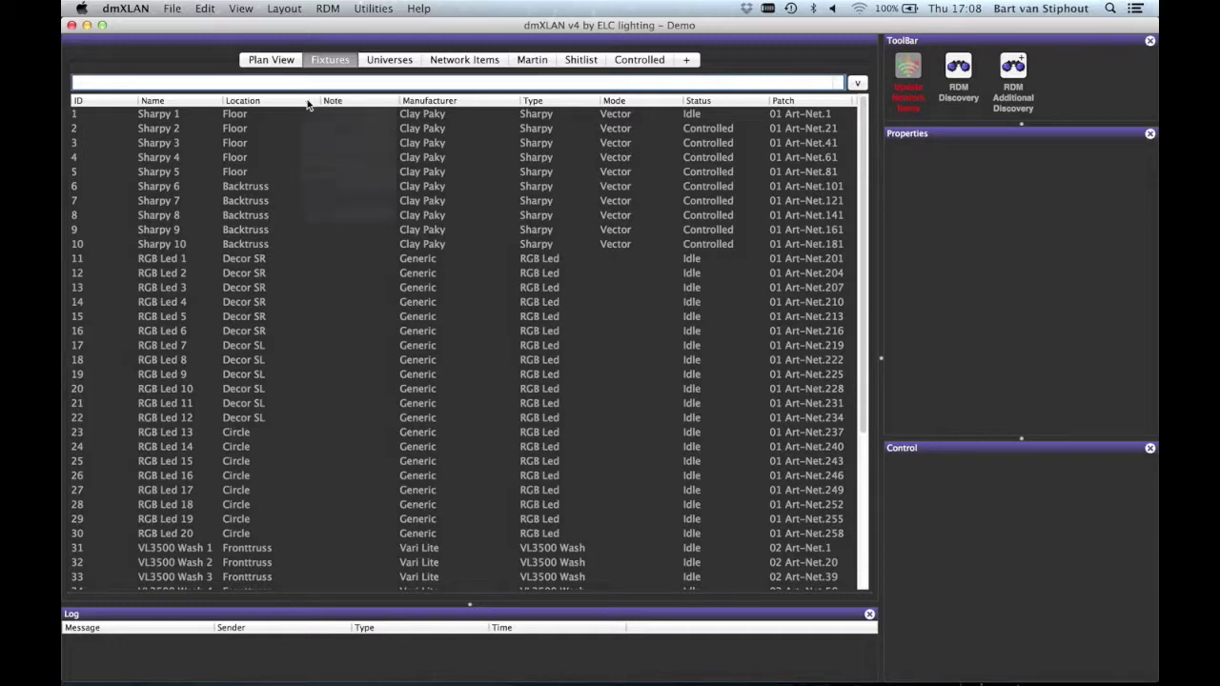
pyautogui.rightClick(308, 102)
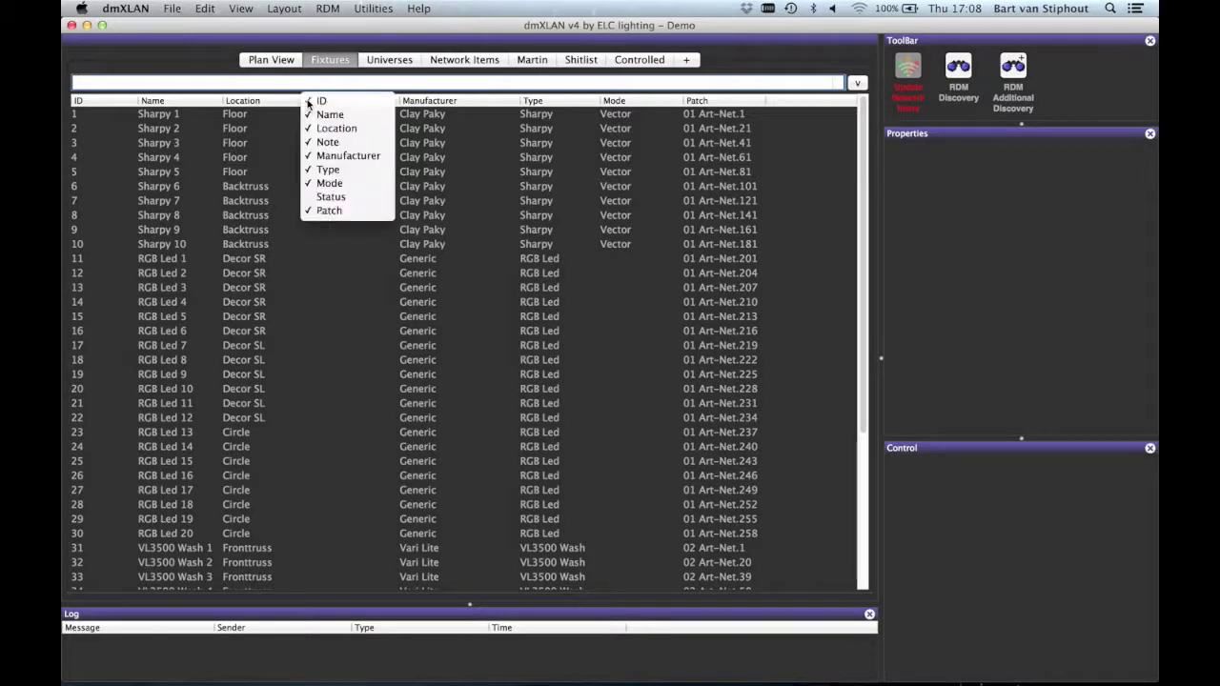
pyautogui.click(333, 201)
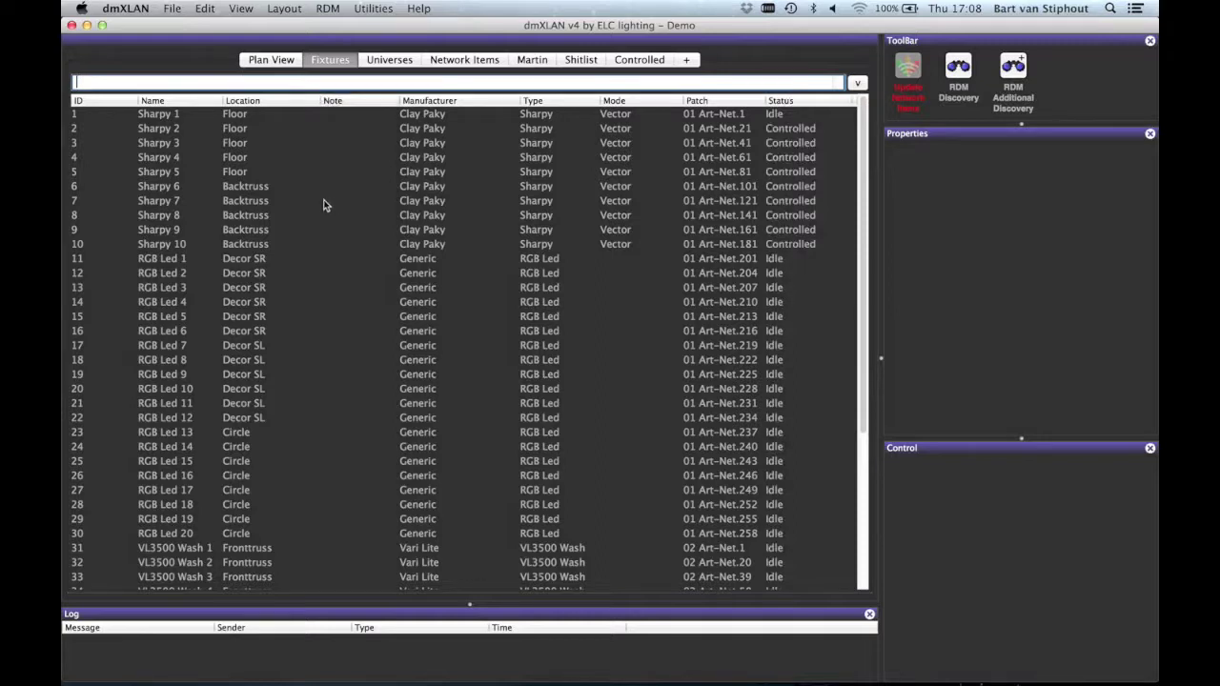
# - Select Sharpy 2 and try sorting the Fixtures list by ID and Name in both directions, ending with it sorted by Patch
pyautogui.click(245, 133)
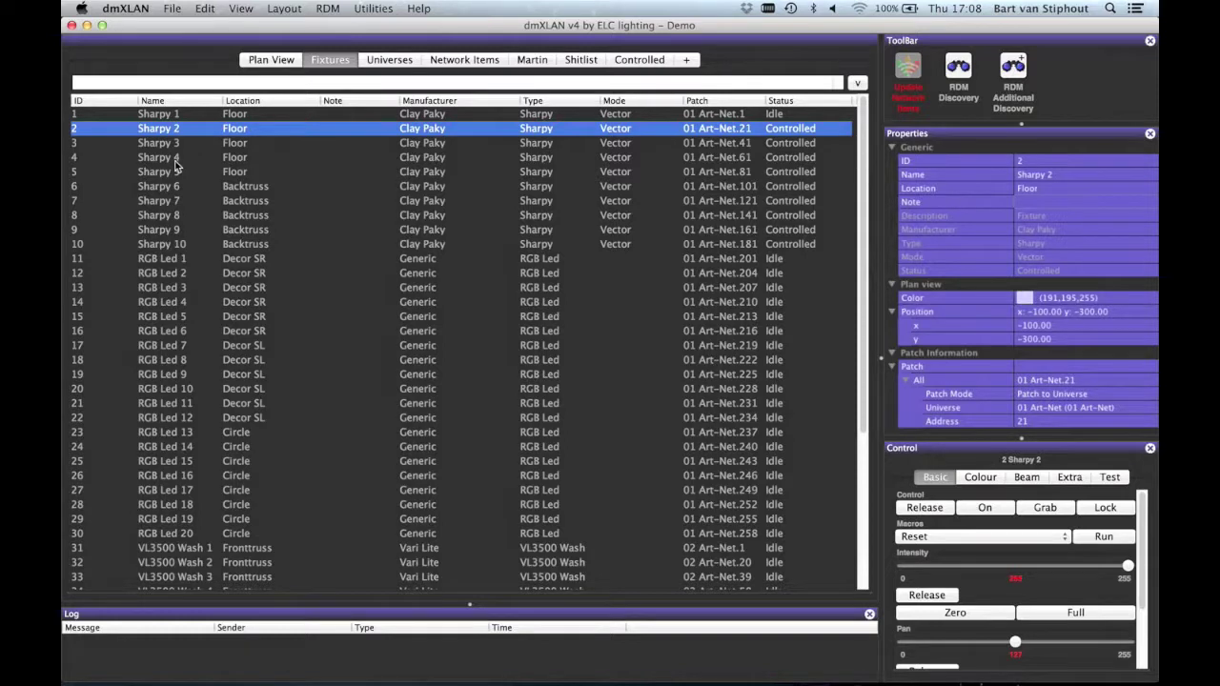
pyautogui.click(123, 102)
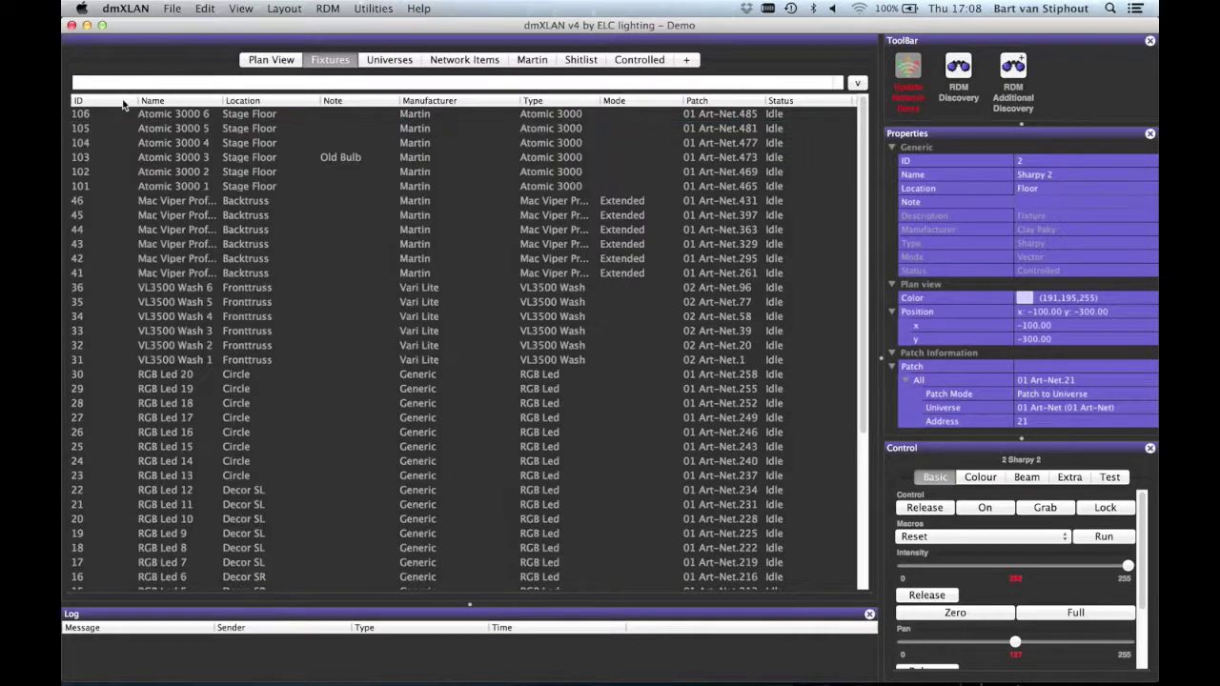
pyautogui.click(123, 102)
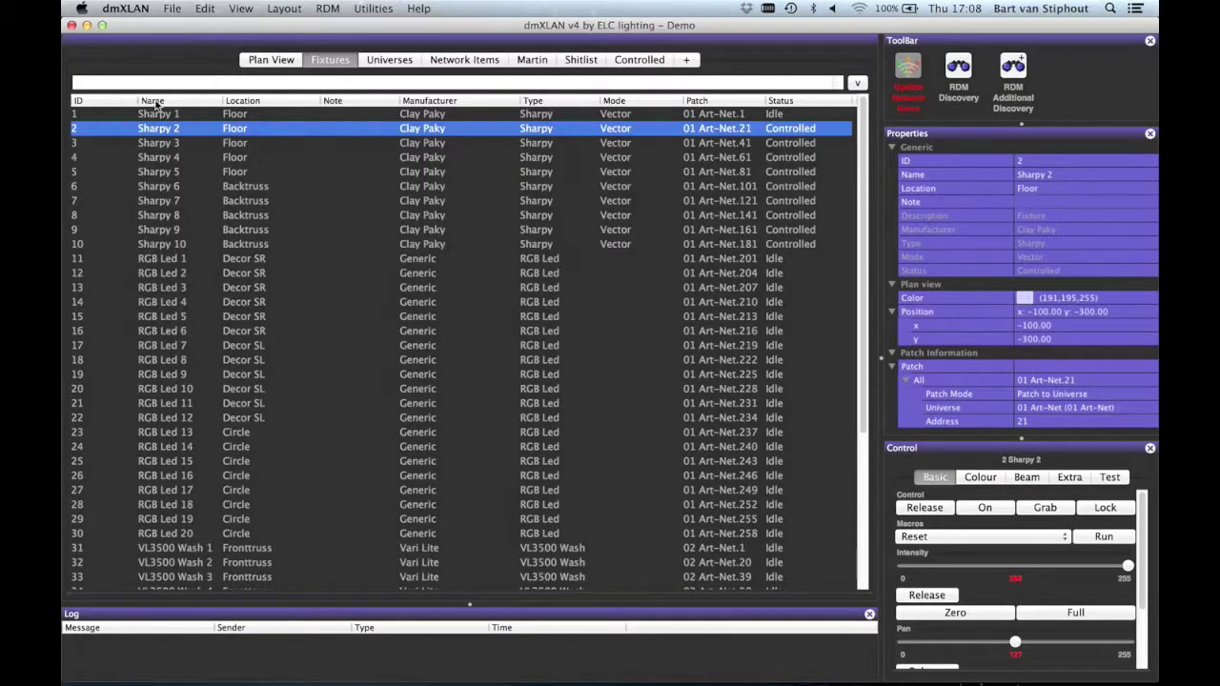
pyautogui.click(158, 102)
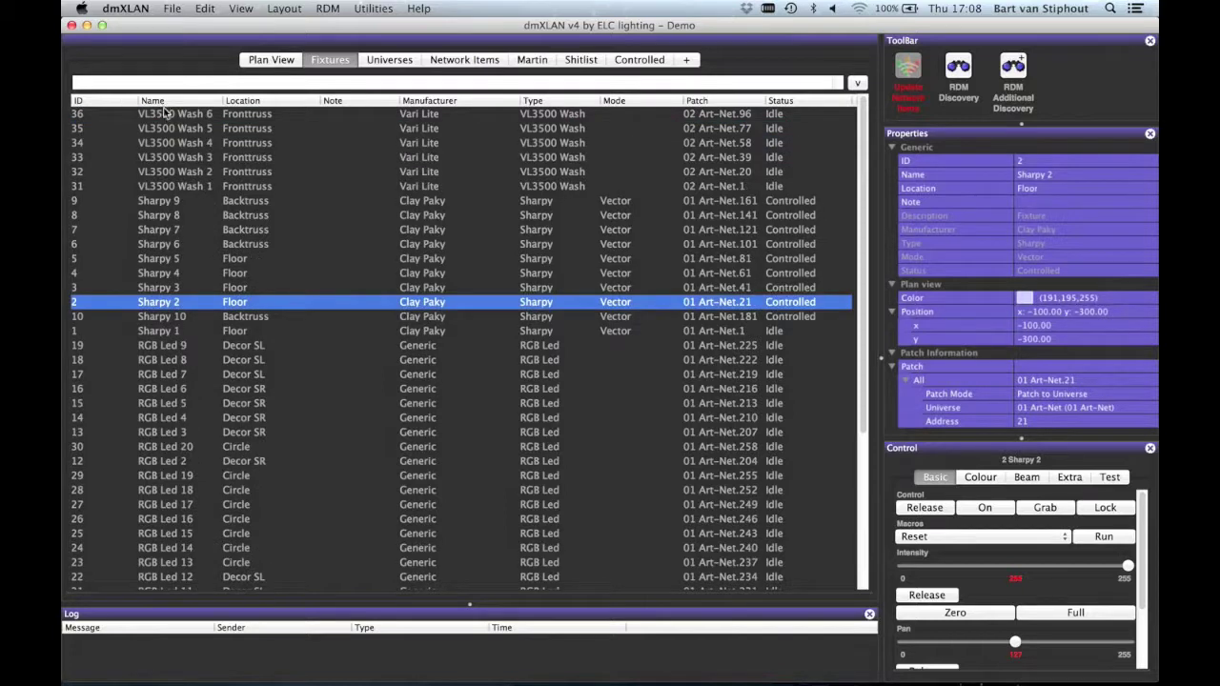
pyautogui.click(162, 102)
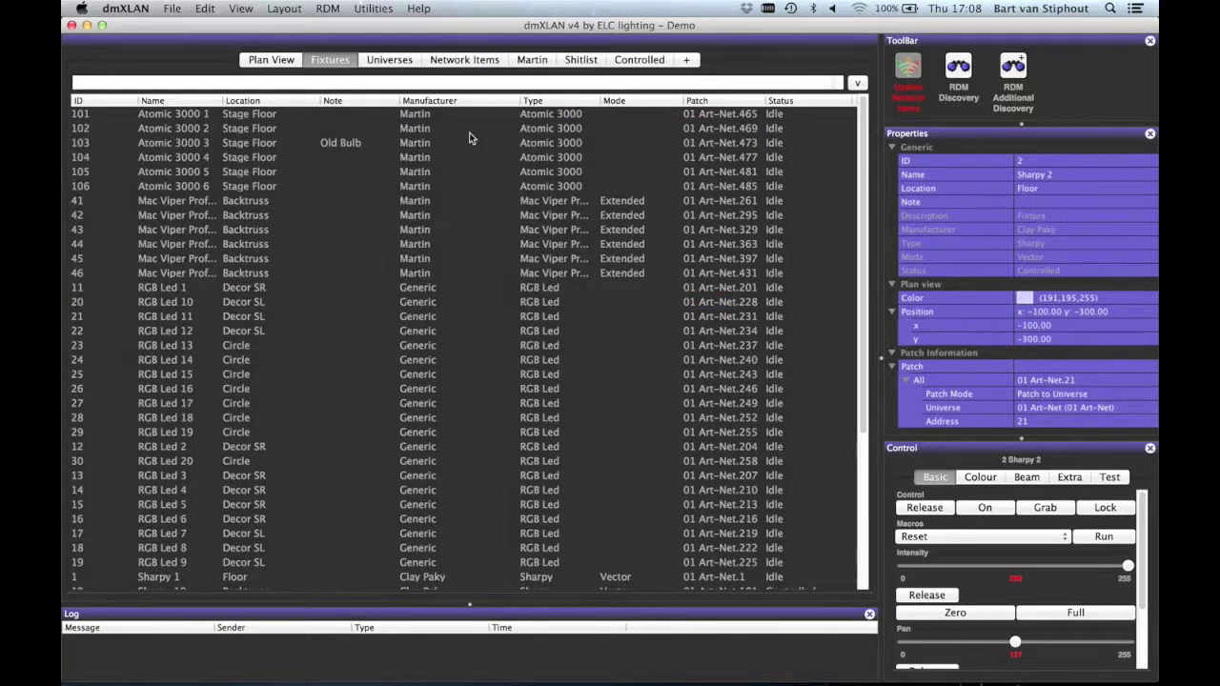
pyautogui.click(722, 102)
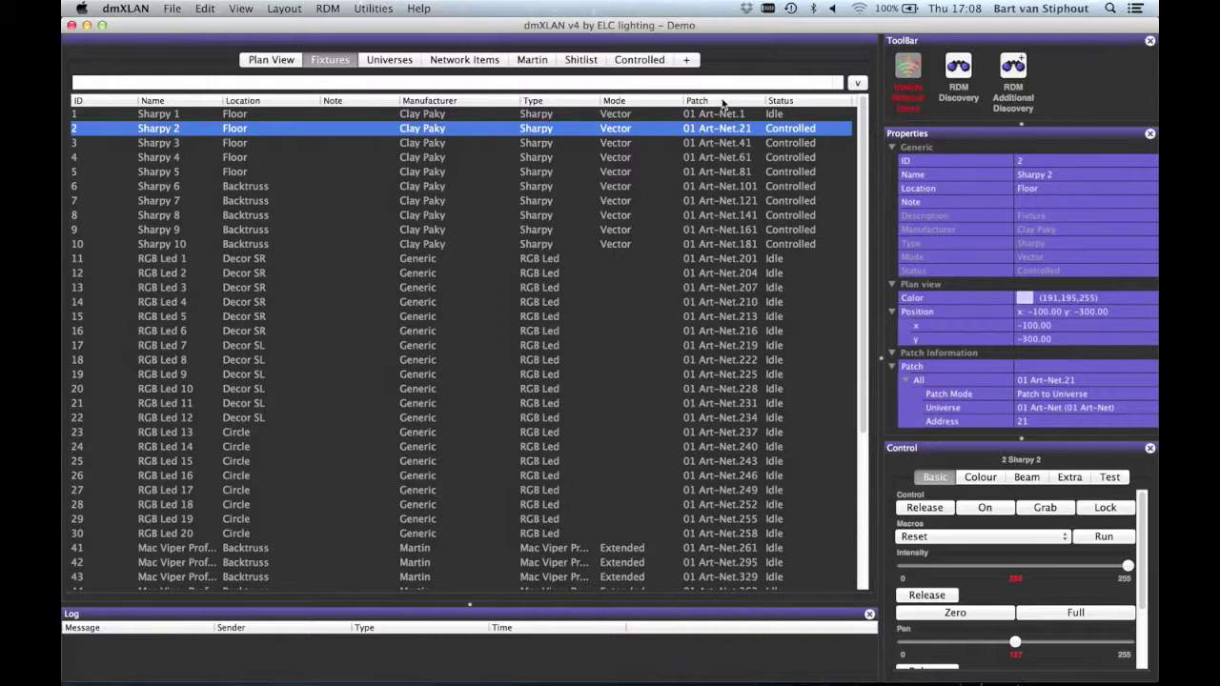
pyautogui.scroll(-5, 729, 297)
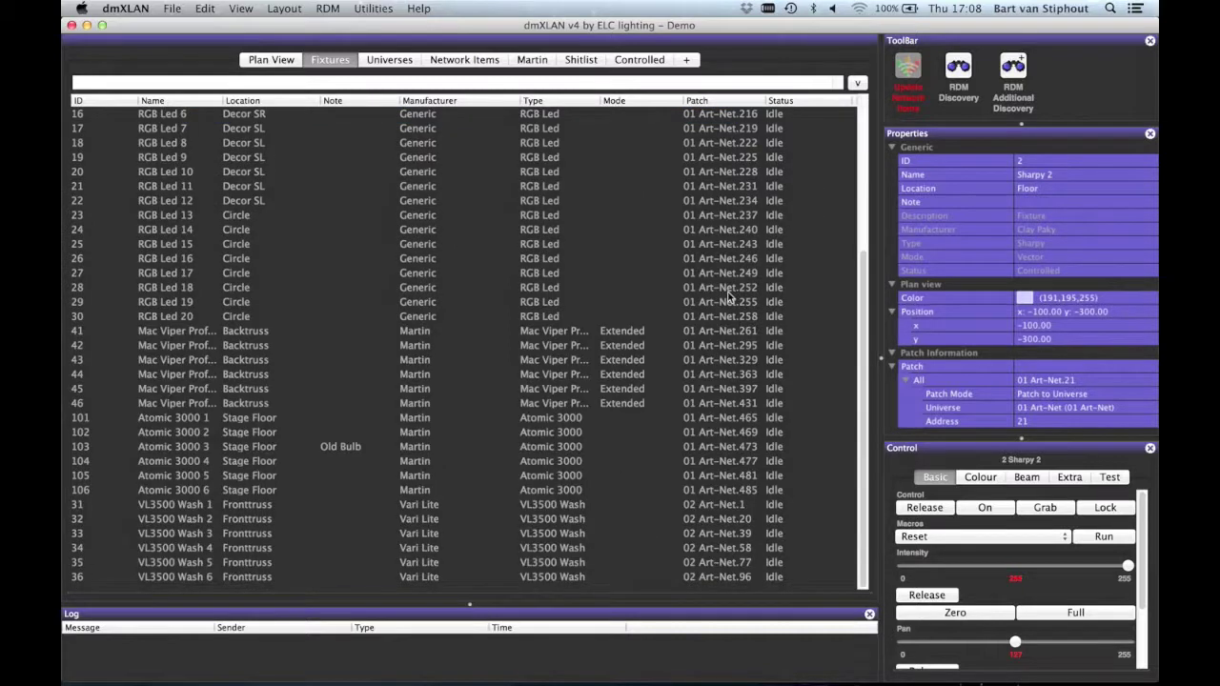